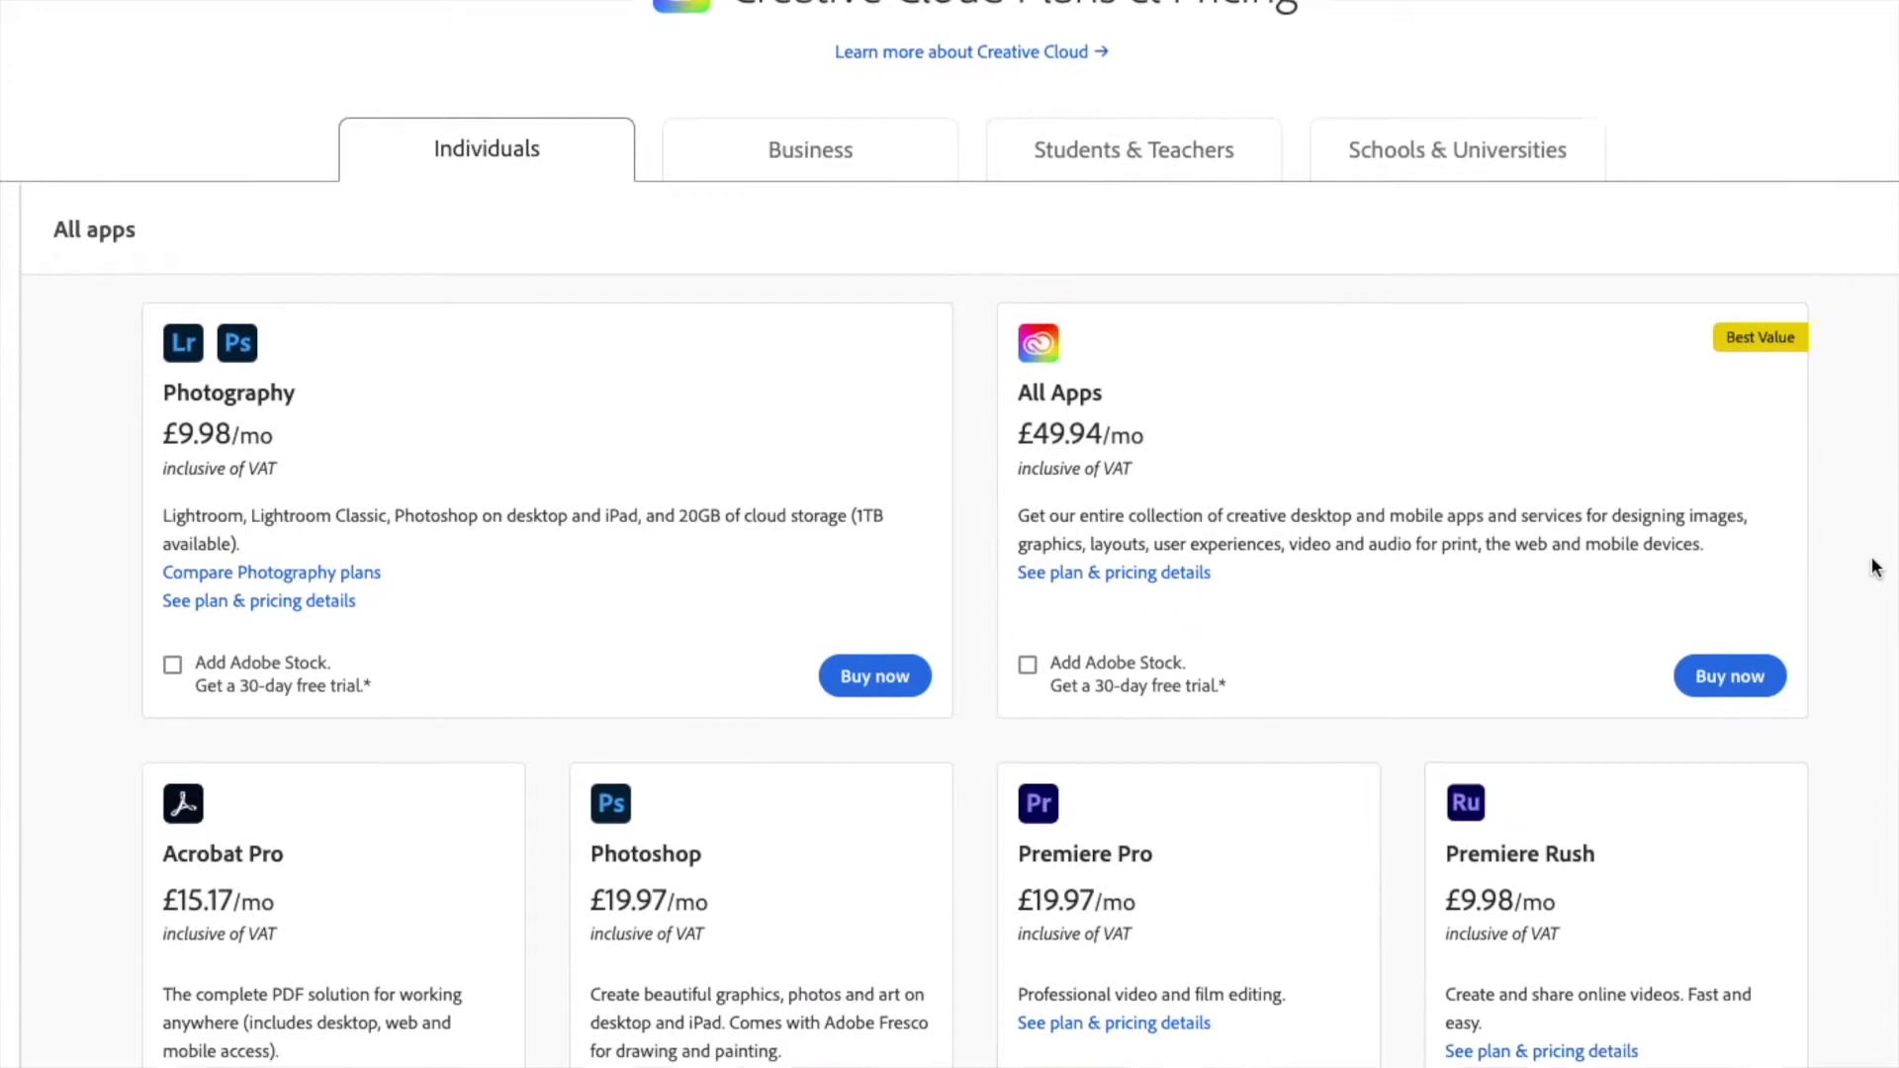
Step: Set the custom design height to 11 and bring up PNG download options with transparent background
{"action": "scroll", "coordinate": [1874, 564], "scroll_direction": "down", "scroll_amount": 2}
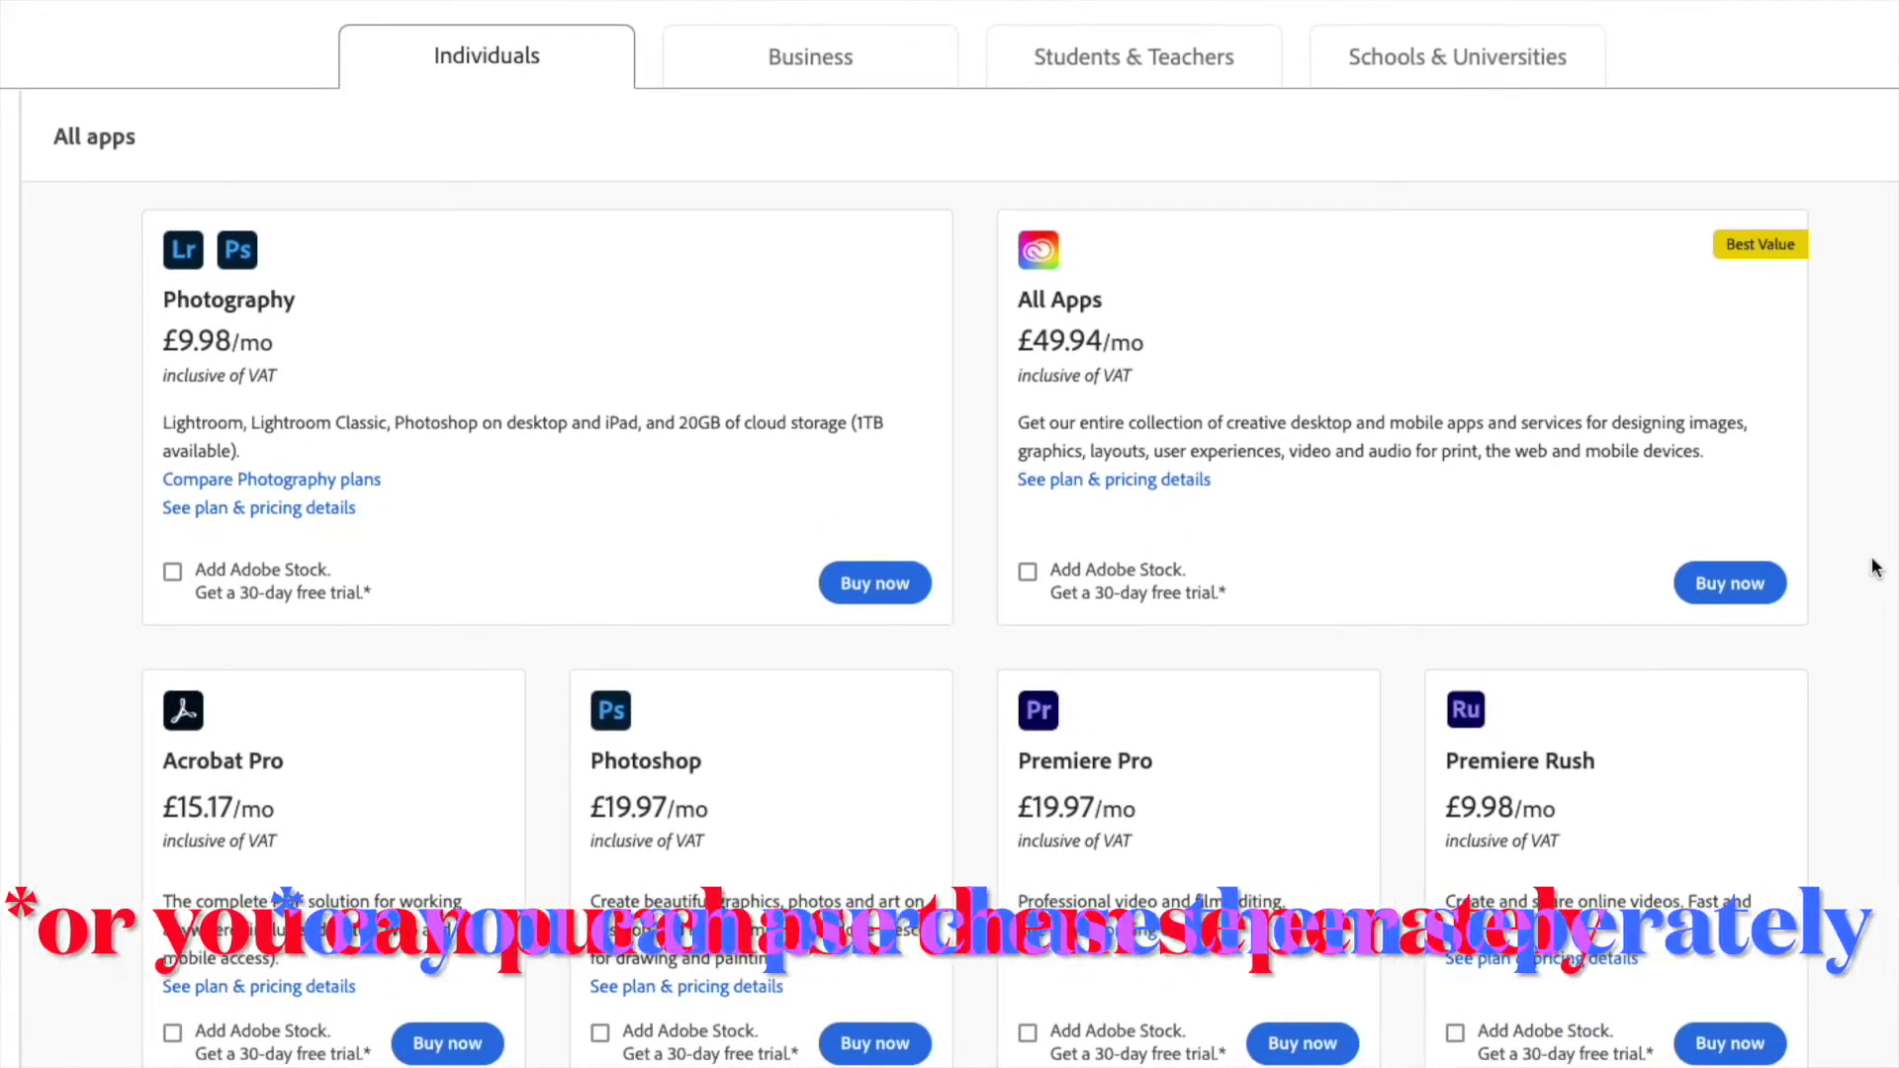
{"action": "scroll", "coordinate": [1876, 567], "scroll_direction": "down", "scroll_amount": 3}
{"action": "scroll", "coordinate": [1871, 565], "scroll_direction": "down", "scroll_amount": 3}
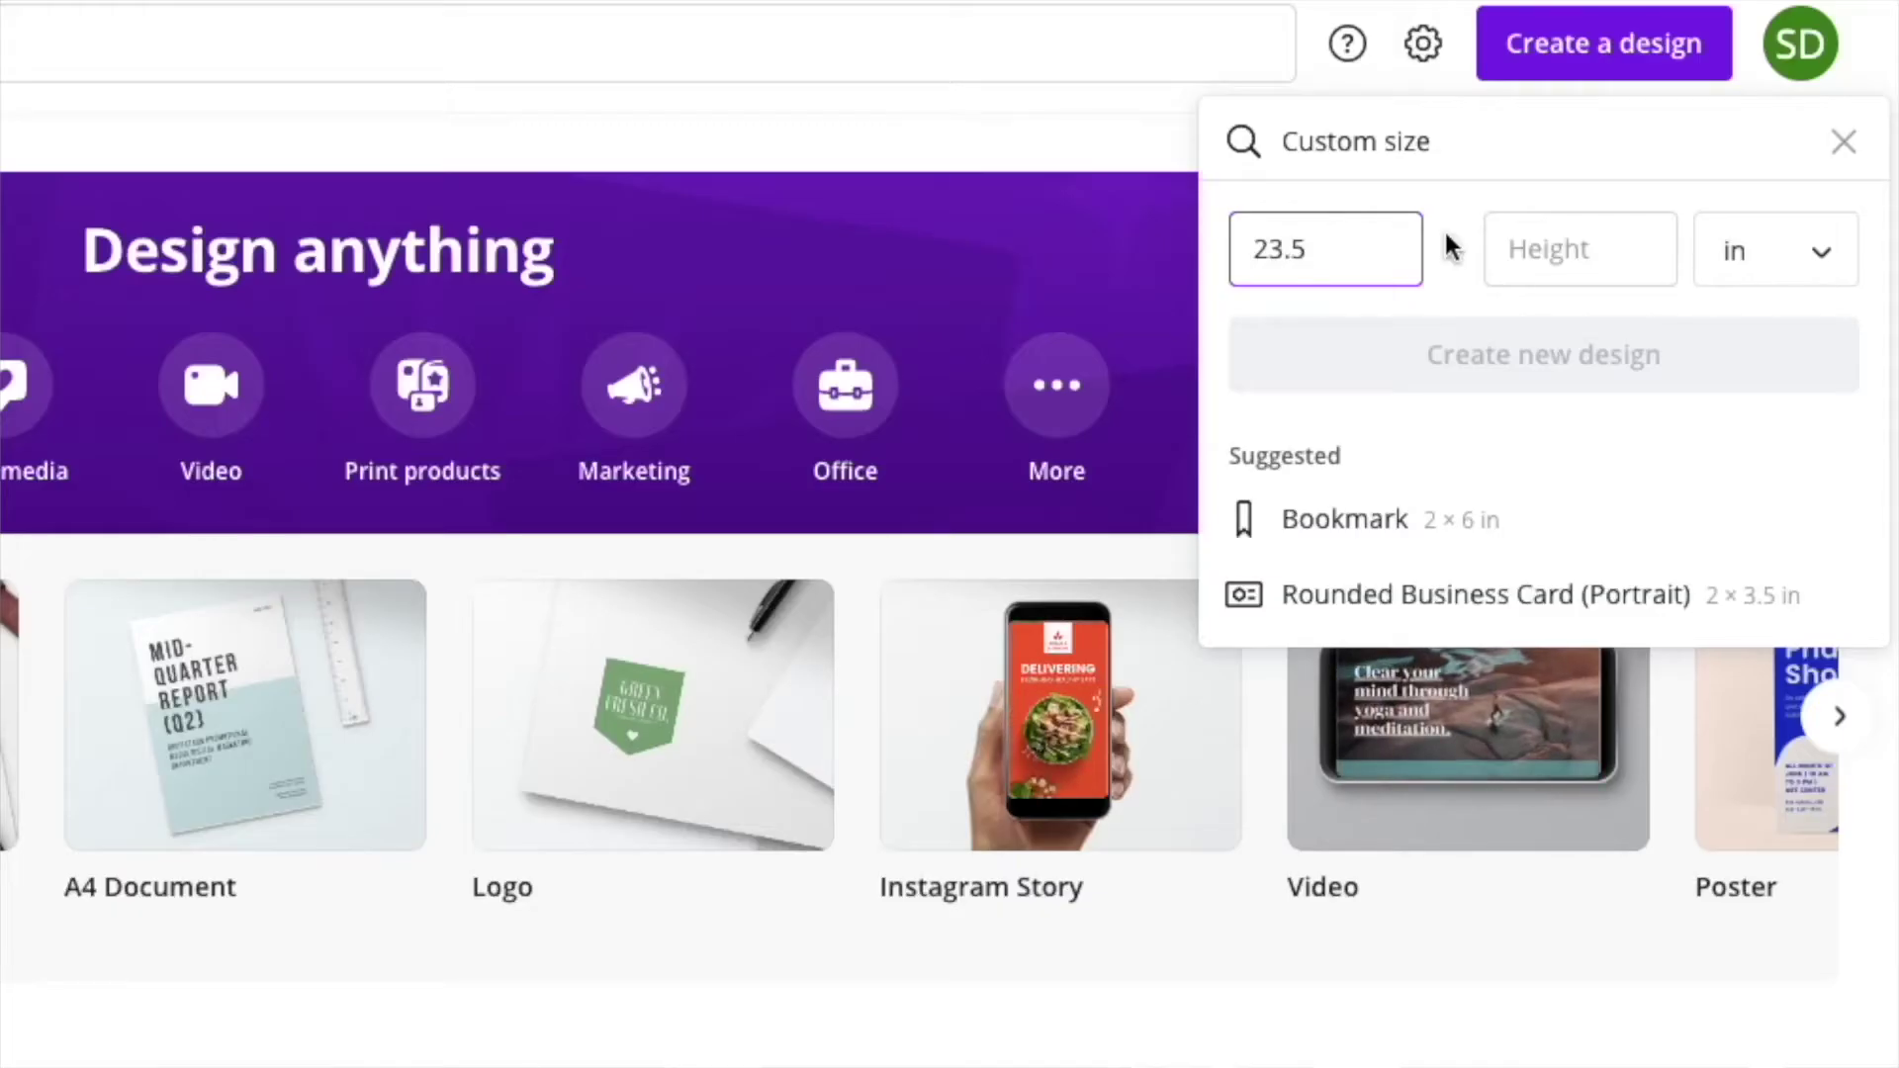
{"action": "left_click", "coordinate": [1496, 243]}
{"action": "type", "text": "11."}
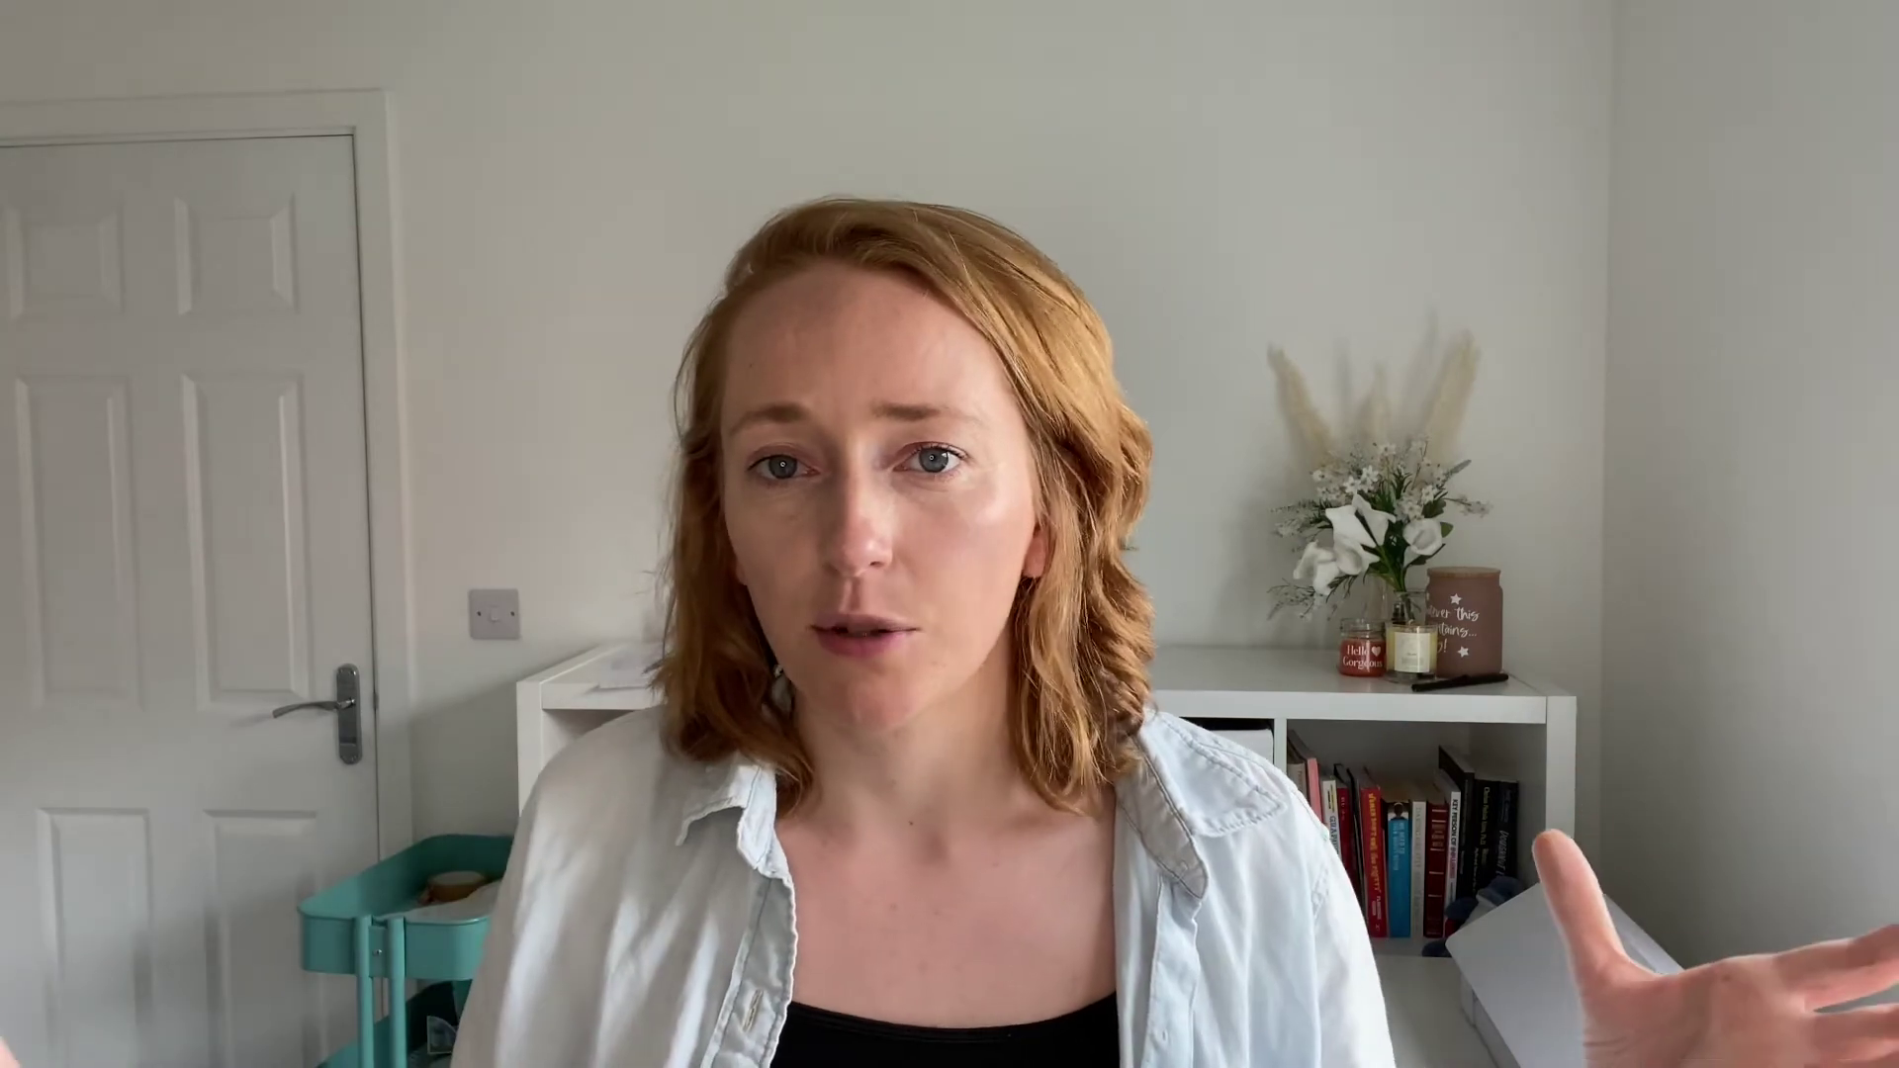
{"action": "left_click", "coordinate": [1752, 46]}
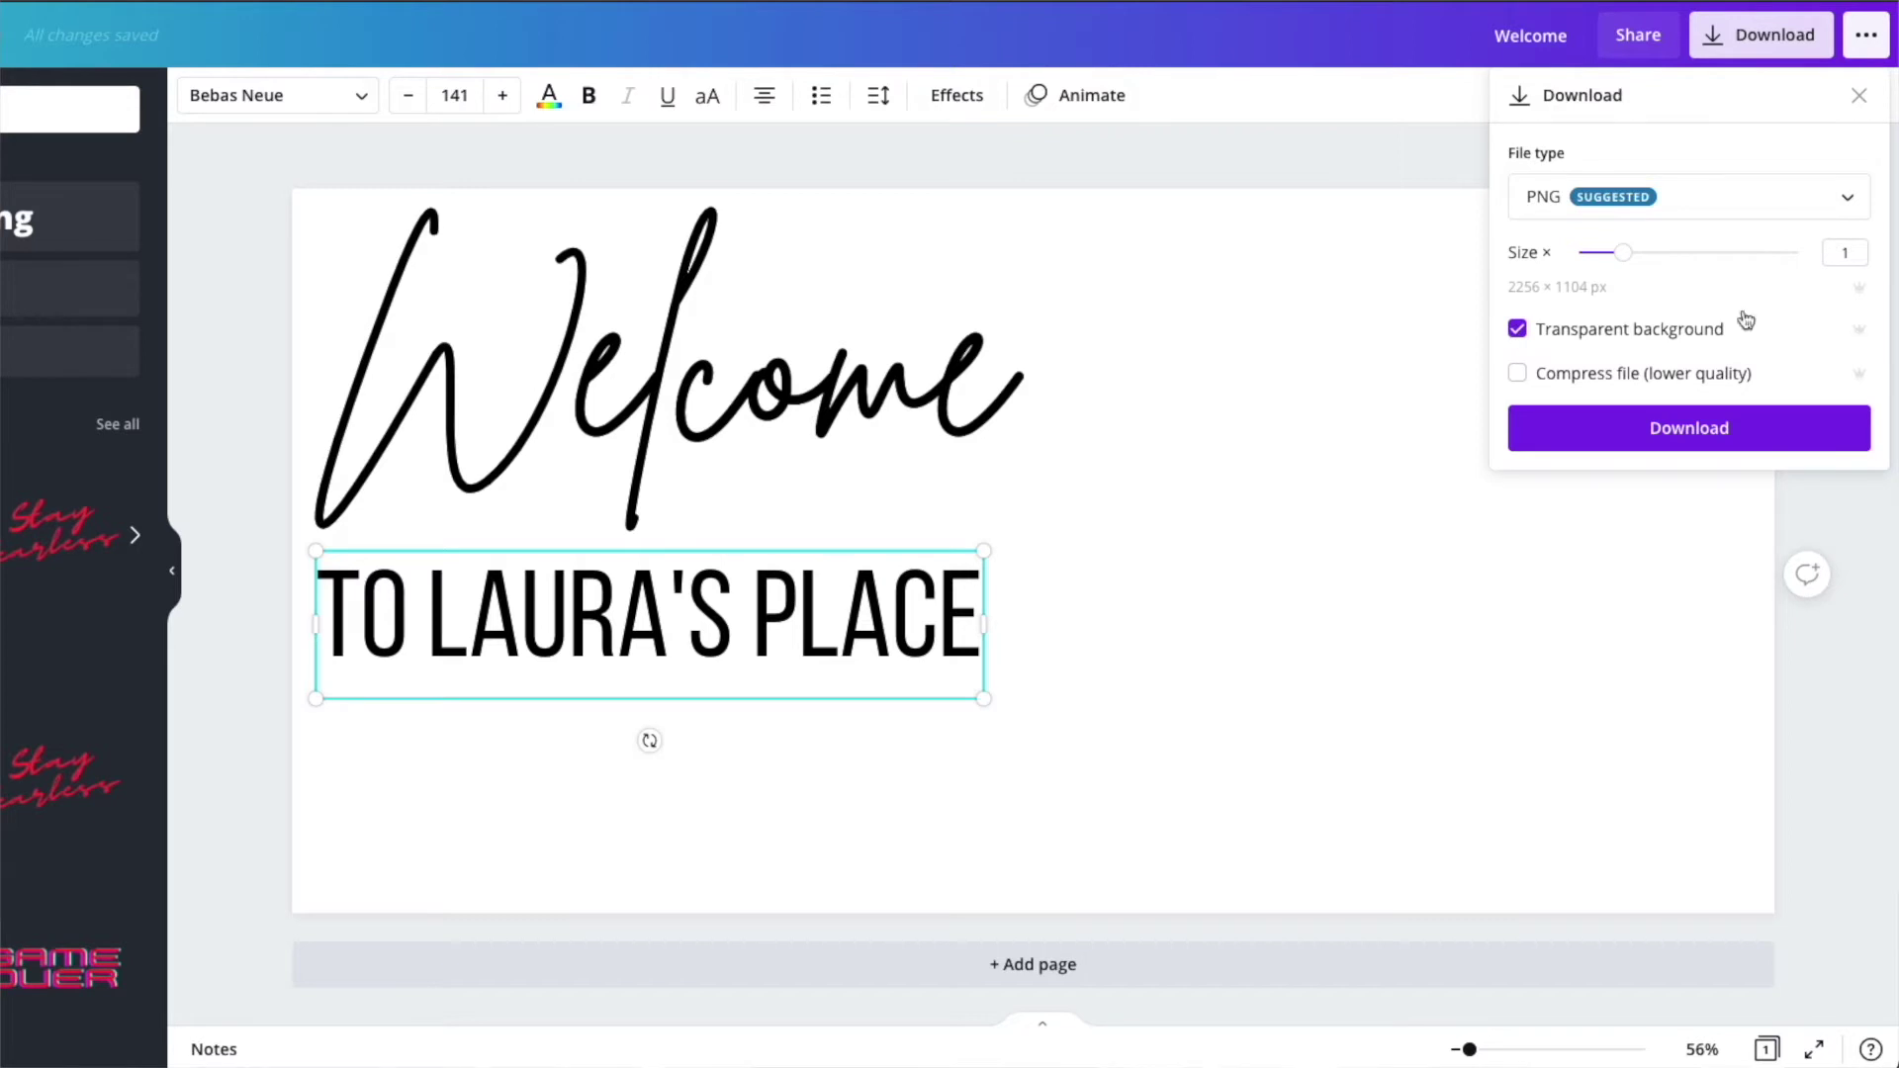
Step: Resize the second text line to 141 and drag it under 'Welcome', undoing a stray move
{"action": "left_click", "coordinate": [1256, 346]}
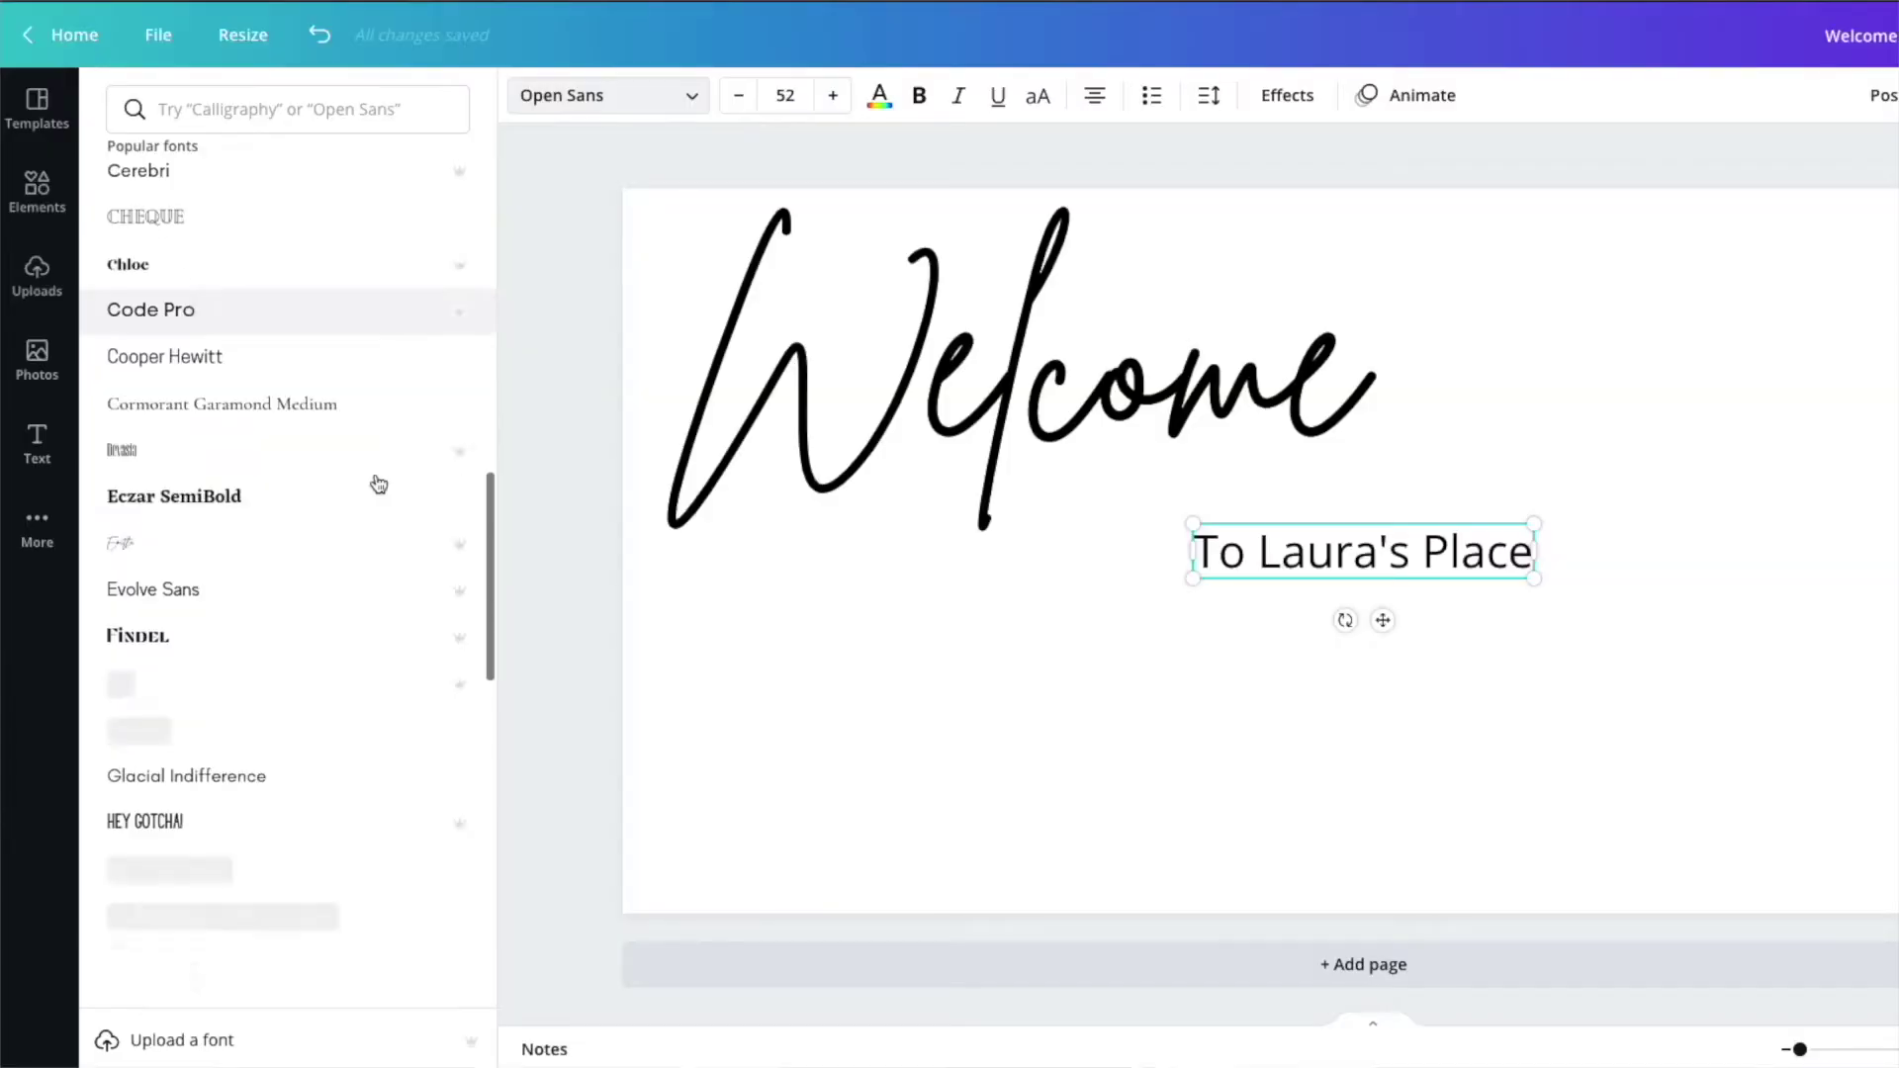
{"action": "scroll", "coordinate": [376, 482], "scroll_direction": "up", "scroll_amount": 5}
{"action": "scroll", "coordinate": [378, 485], "scroll_direction": "up", "scroll_amount": 3}
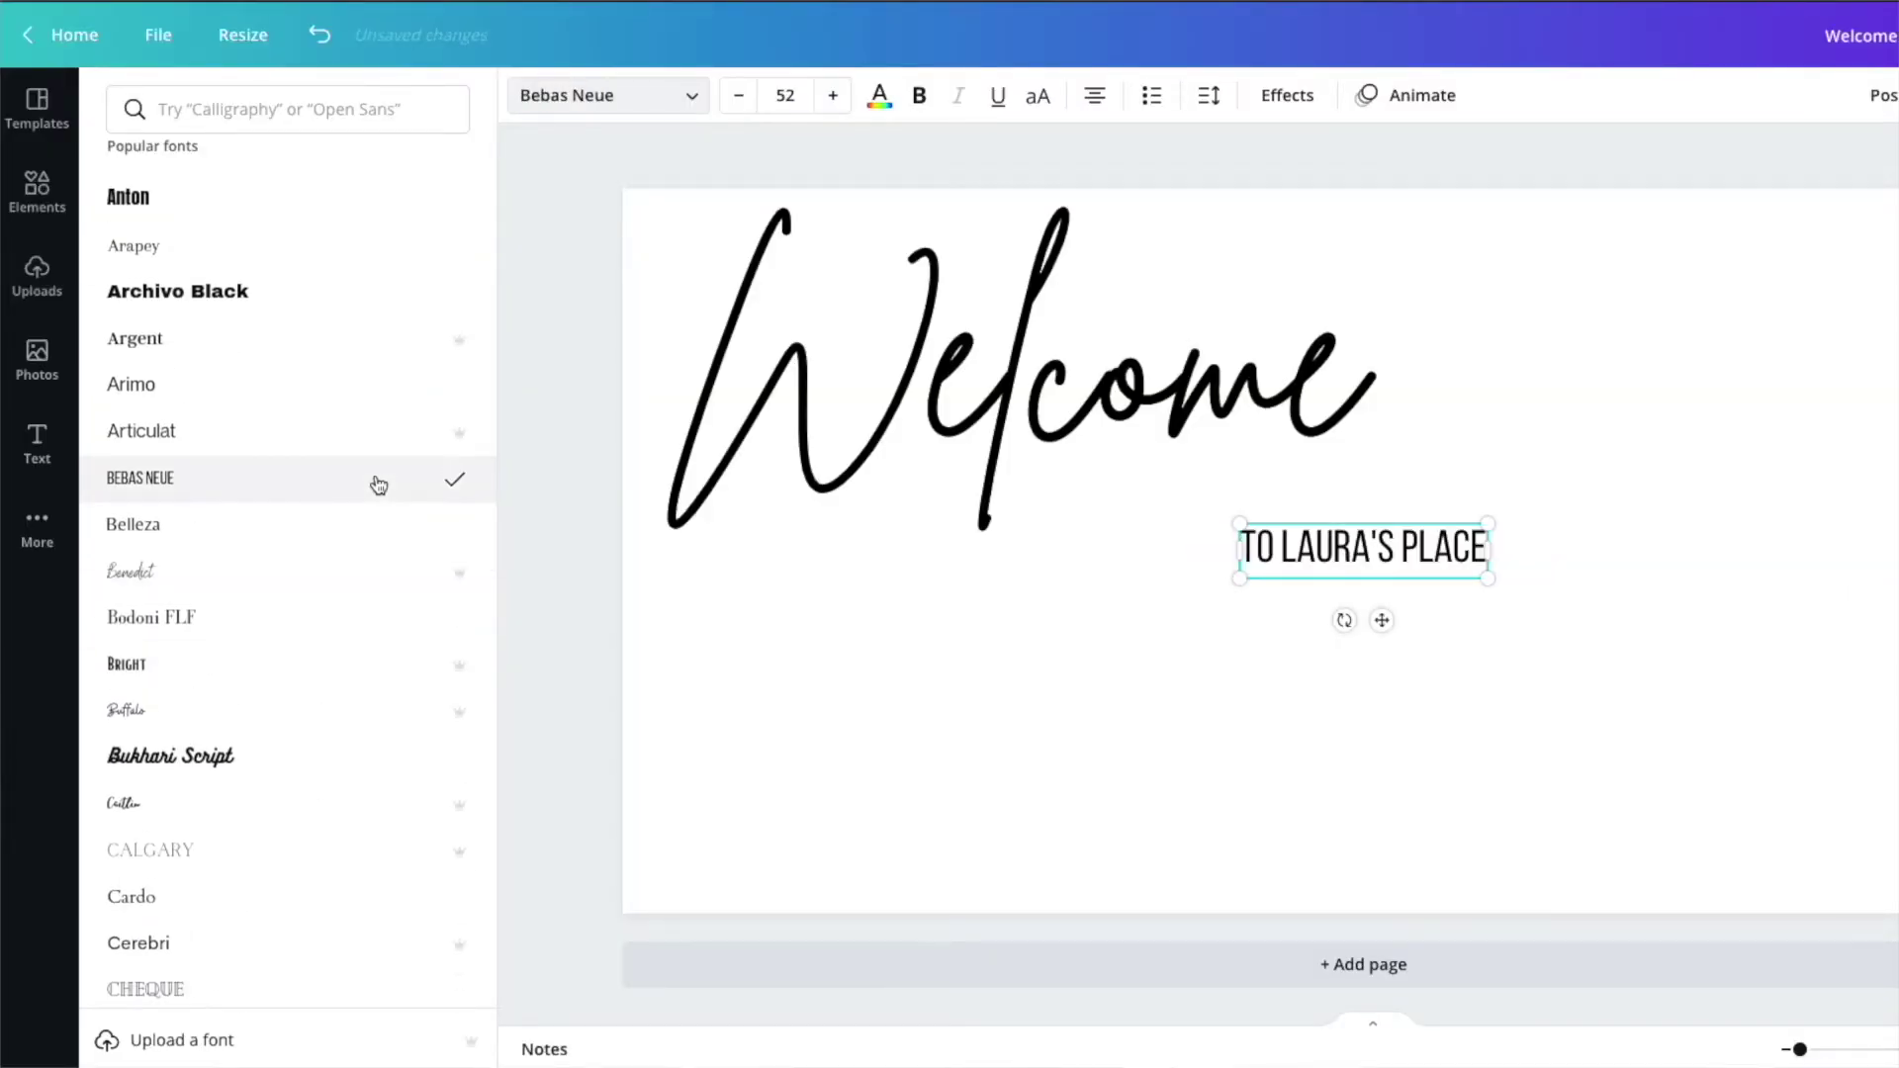
{"action": "left_click_drag", "start_coordinate": [1491, 585], "coordinate": [1311, 625]}
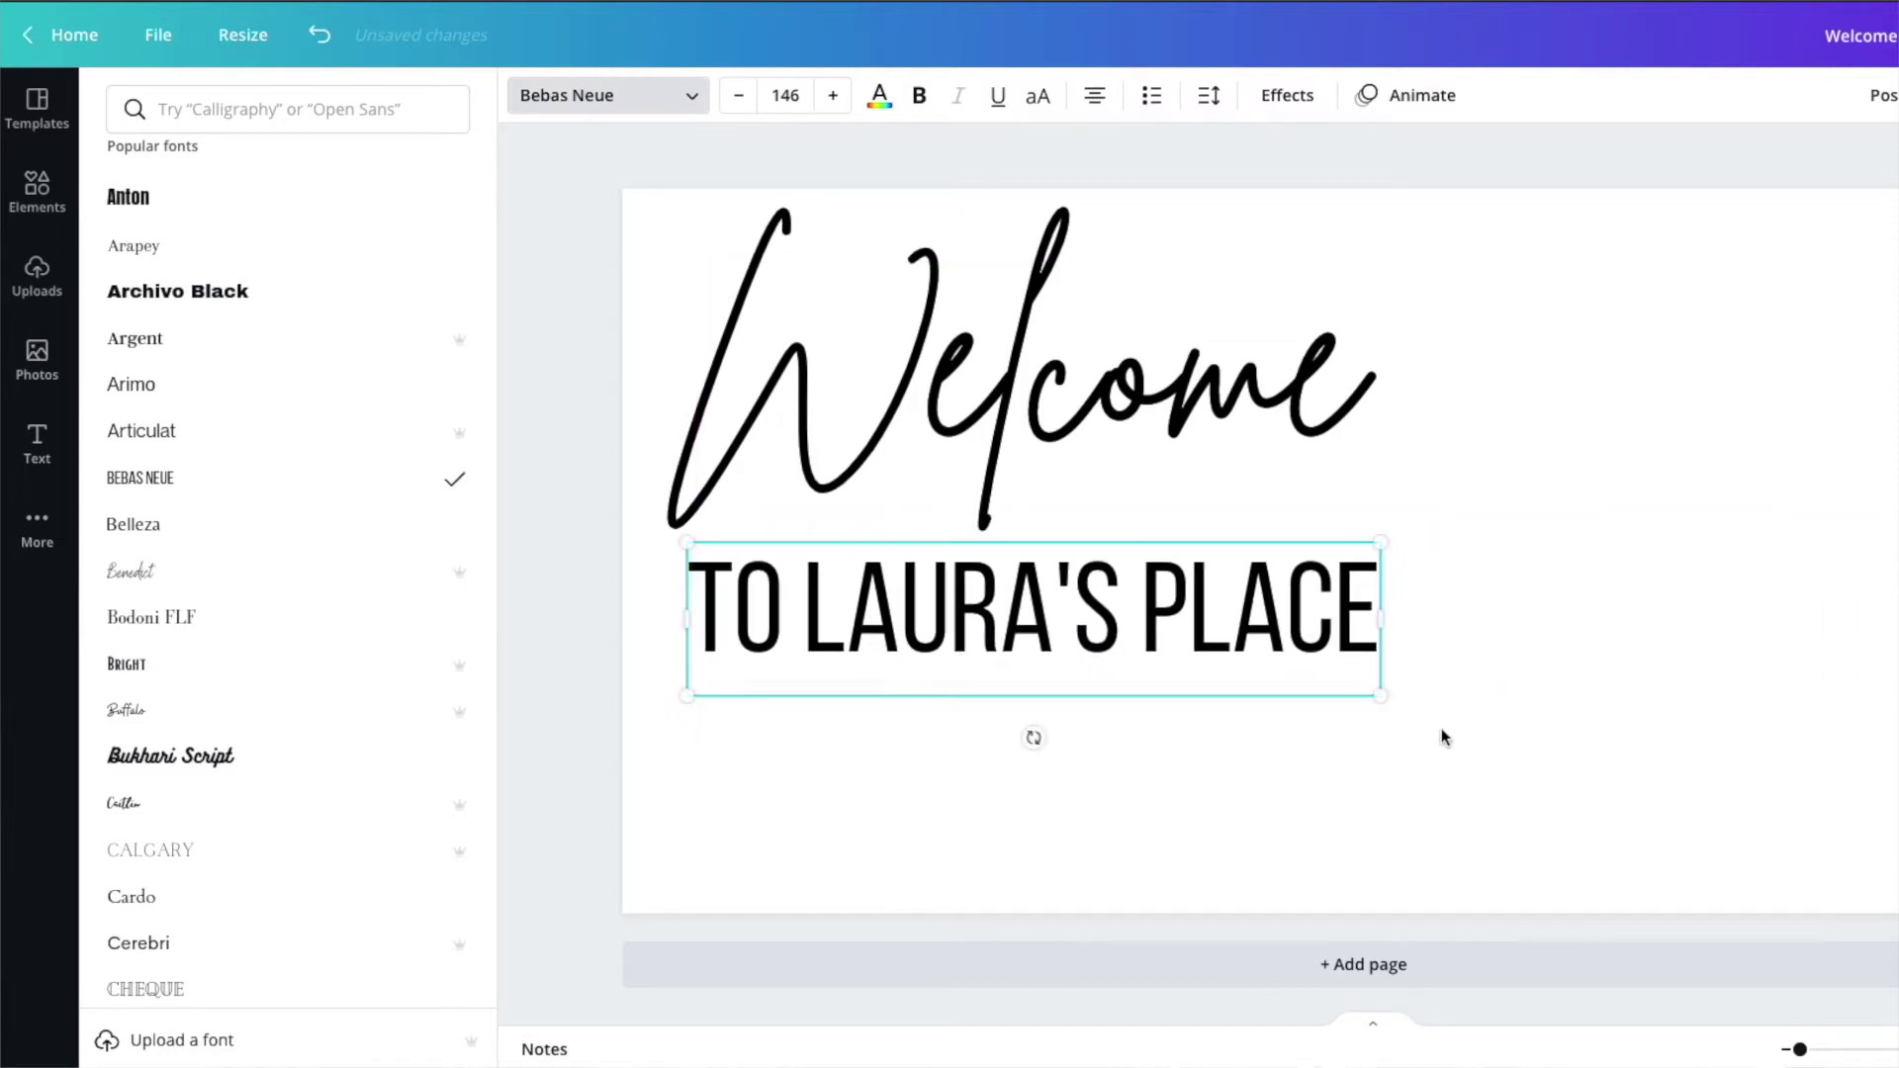
{"action": "left_click_drag", "start_coordinate": [1373, 701], "coordinate": [1348, 689]}
{"action": "mouse_move", "coordinate": [1274, 623]}
{"action": "left_mouse_down"}
{"action": "mouse_move", "coordinate": [1219, 623]}
{"action": "mouse_move", "coordinate": [1244, 631]}
{"action": "left_mouse_up"}
{"action": "left_click_drag", "start_coordinate": [1276, 433], "coordinate": [1260, 415]}
{"action": "key", "text": "ctrl+z"}
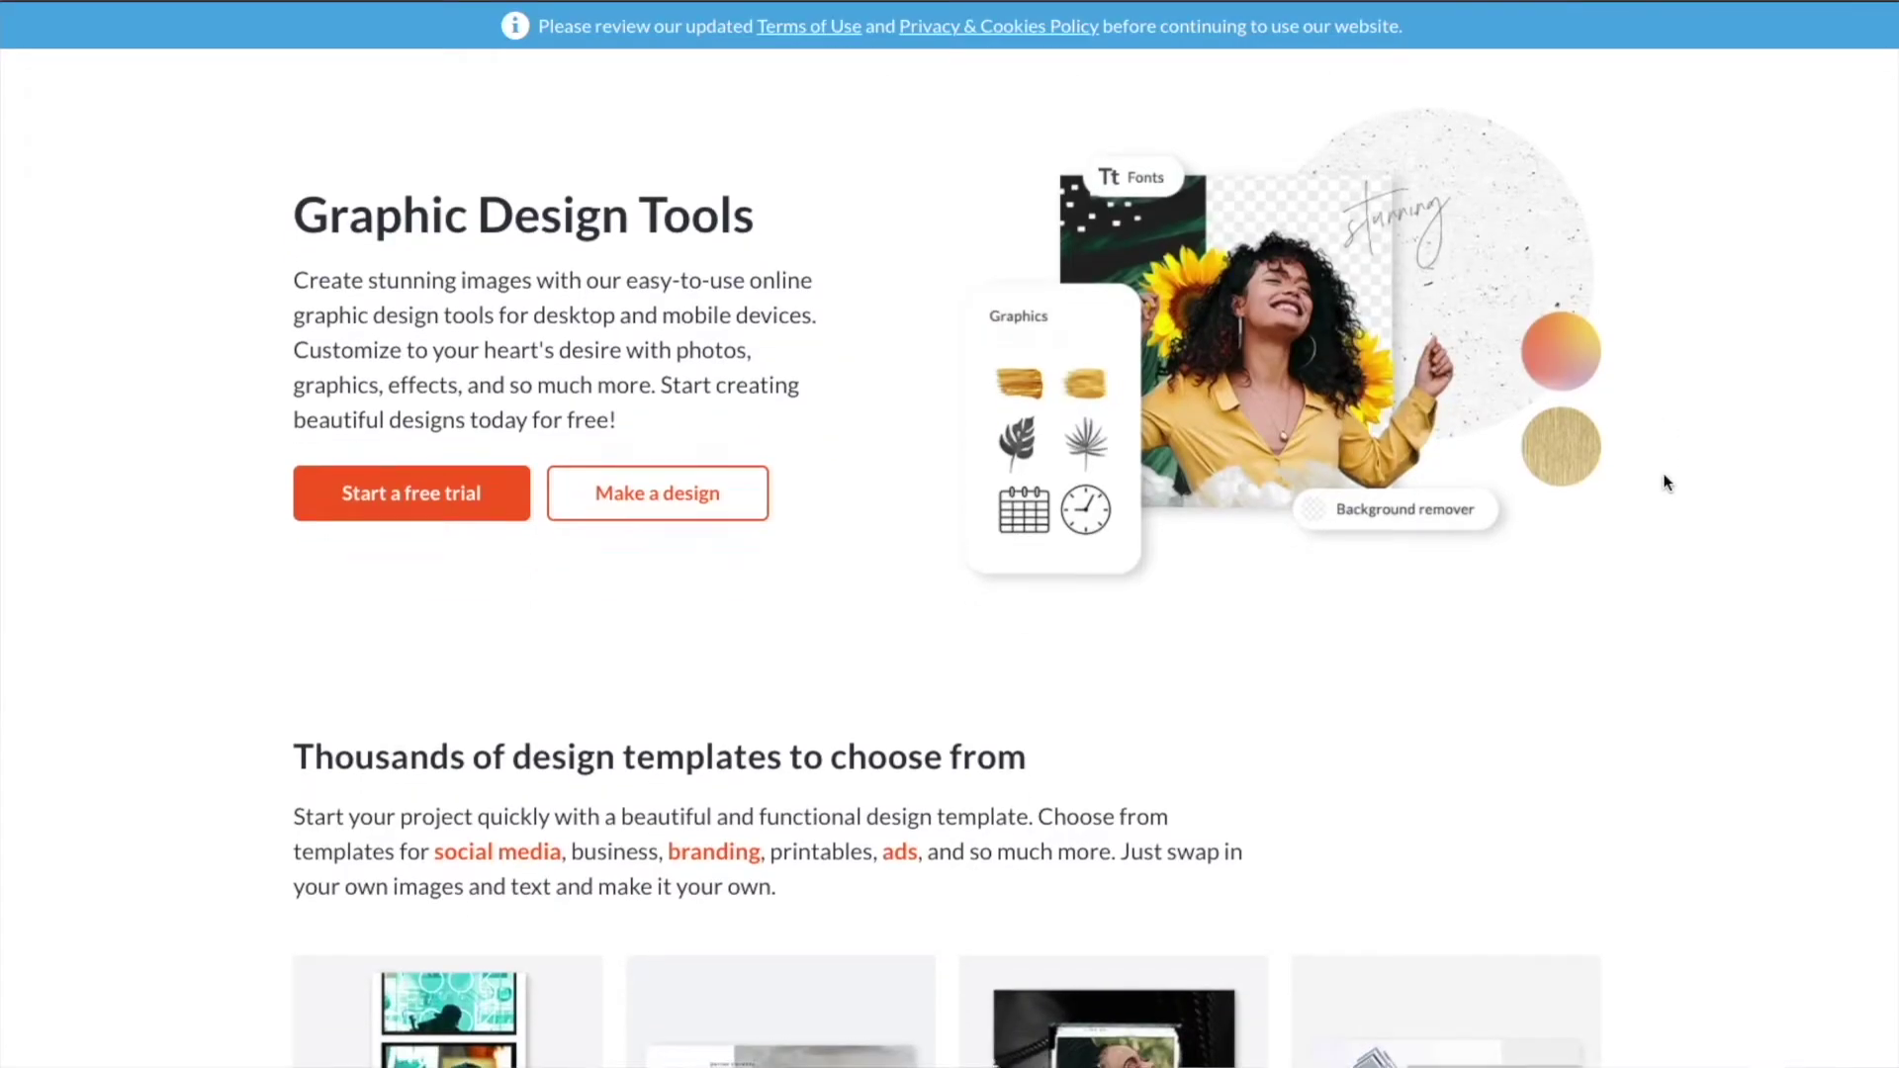
Step: Compare PicMonkey's Basic £9.08, Pro £14.12 and Business £26.22 monthly plans and their features
{"action": "scroll", "coordinate": [1666, 481], "scroll_direction": "down", "scroll_amount": 5}
{"action": "scroll", "coordinate": [1666, 481], "scroll_direction": "down", "scroll_amount": 1}
{"action": "scroll", "coordinate": [1666, 481], "scroll_direction": "down", "scroll_amount": 10}
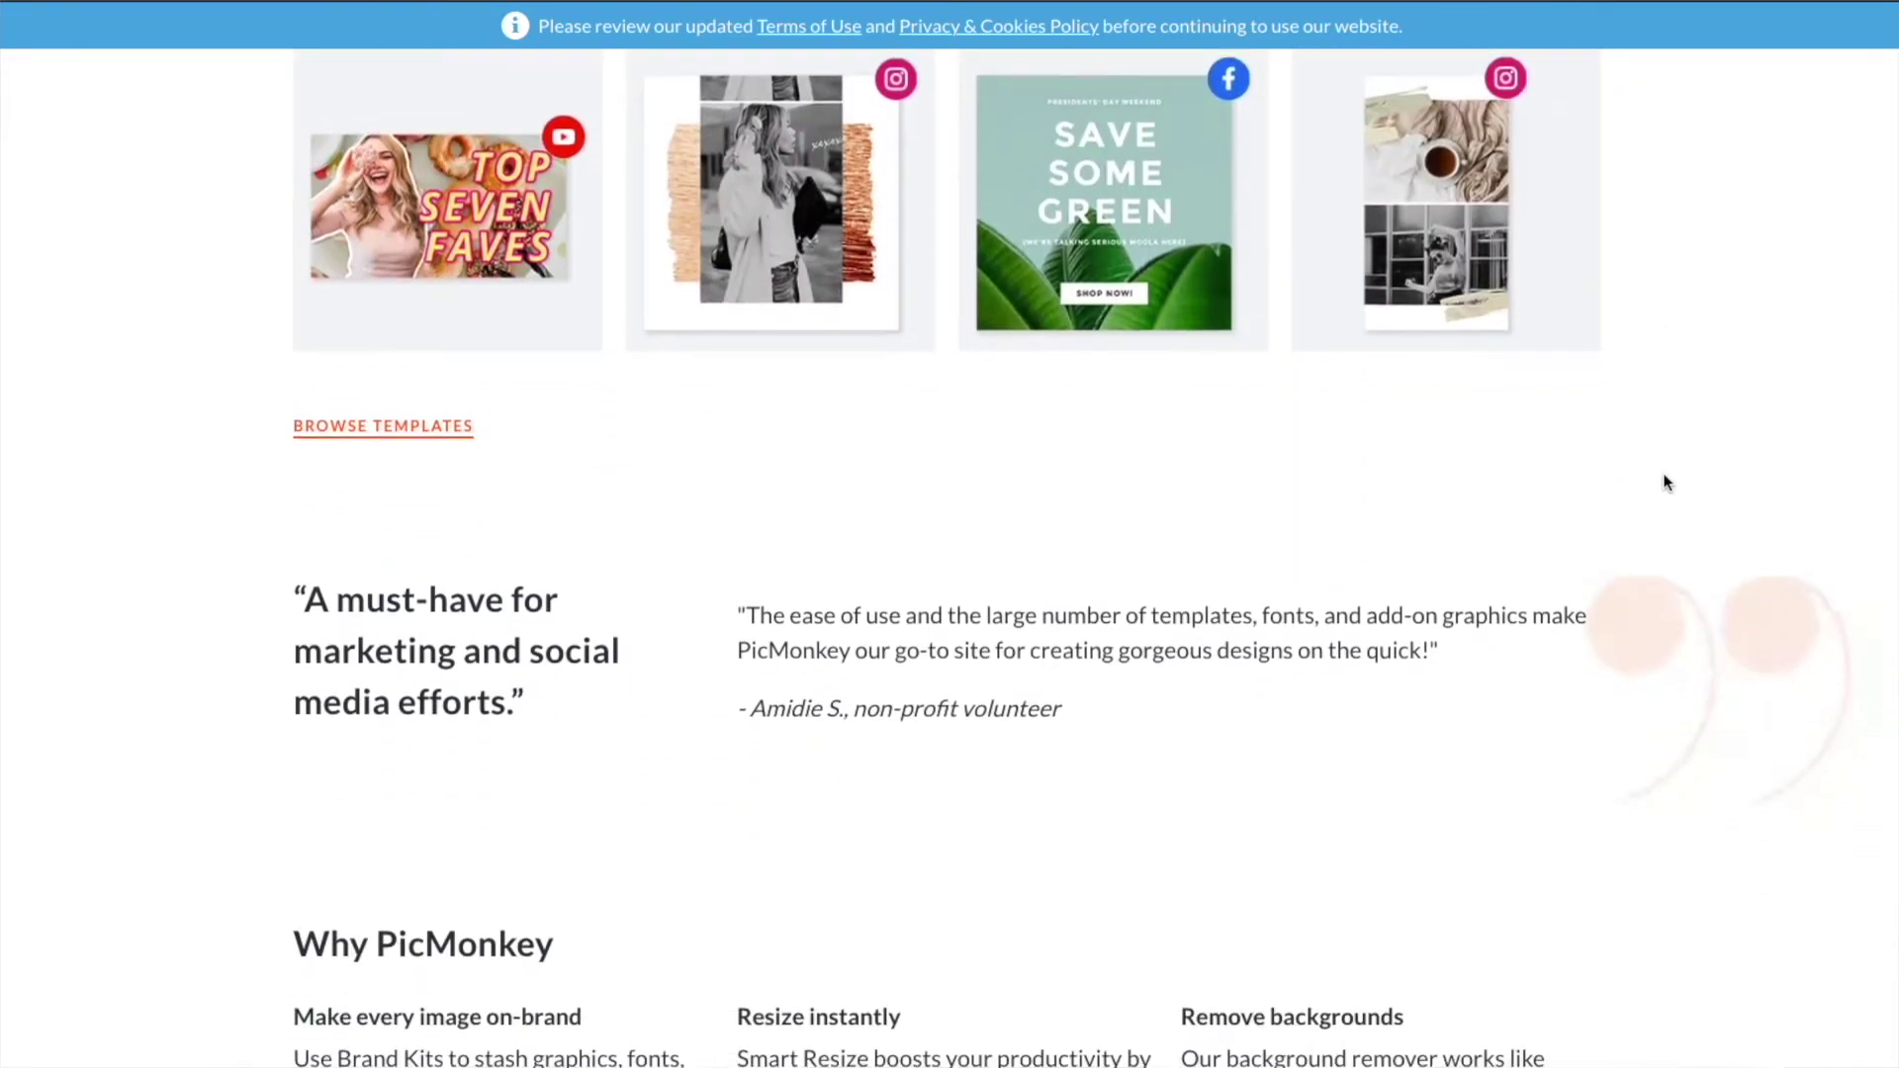
{"action": "scroll", "coordinate": [1665, 481], "scroll_direction": "down", "scroll_amount": 1}
{"action": "scroll", "coordinate": [1665, 482], "scroll_direction": "down", "scroll_amount": 6}
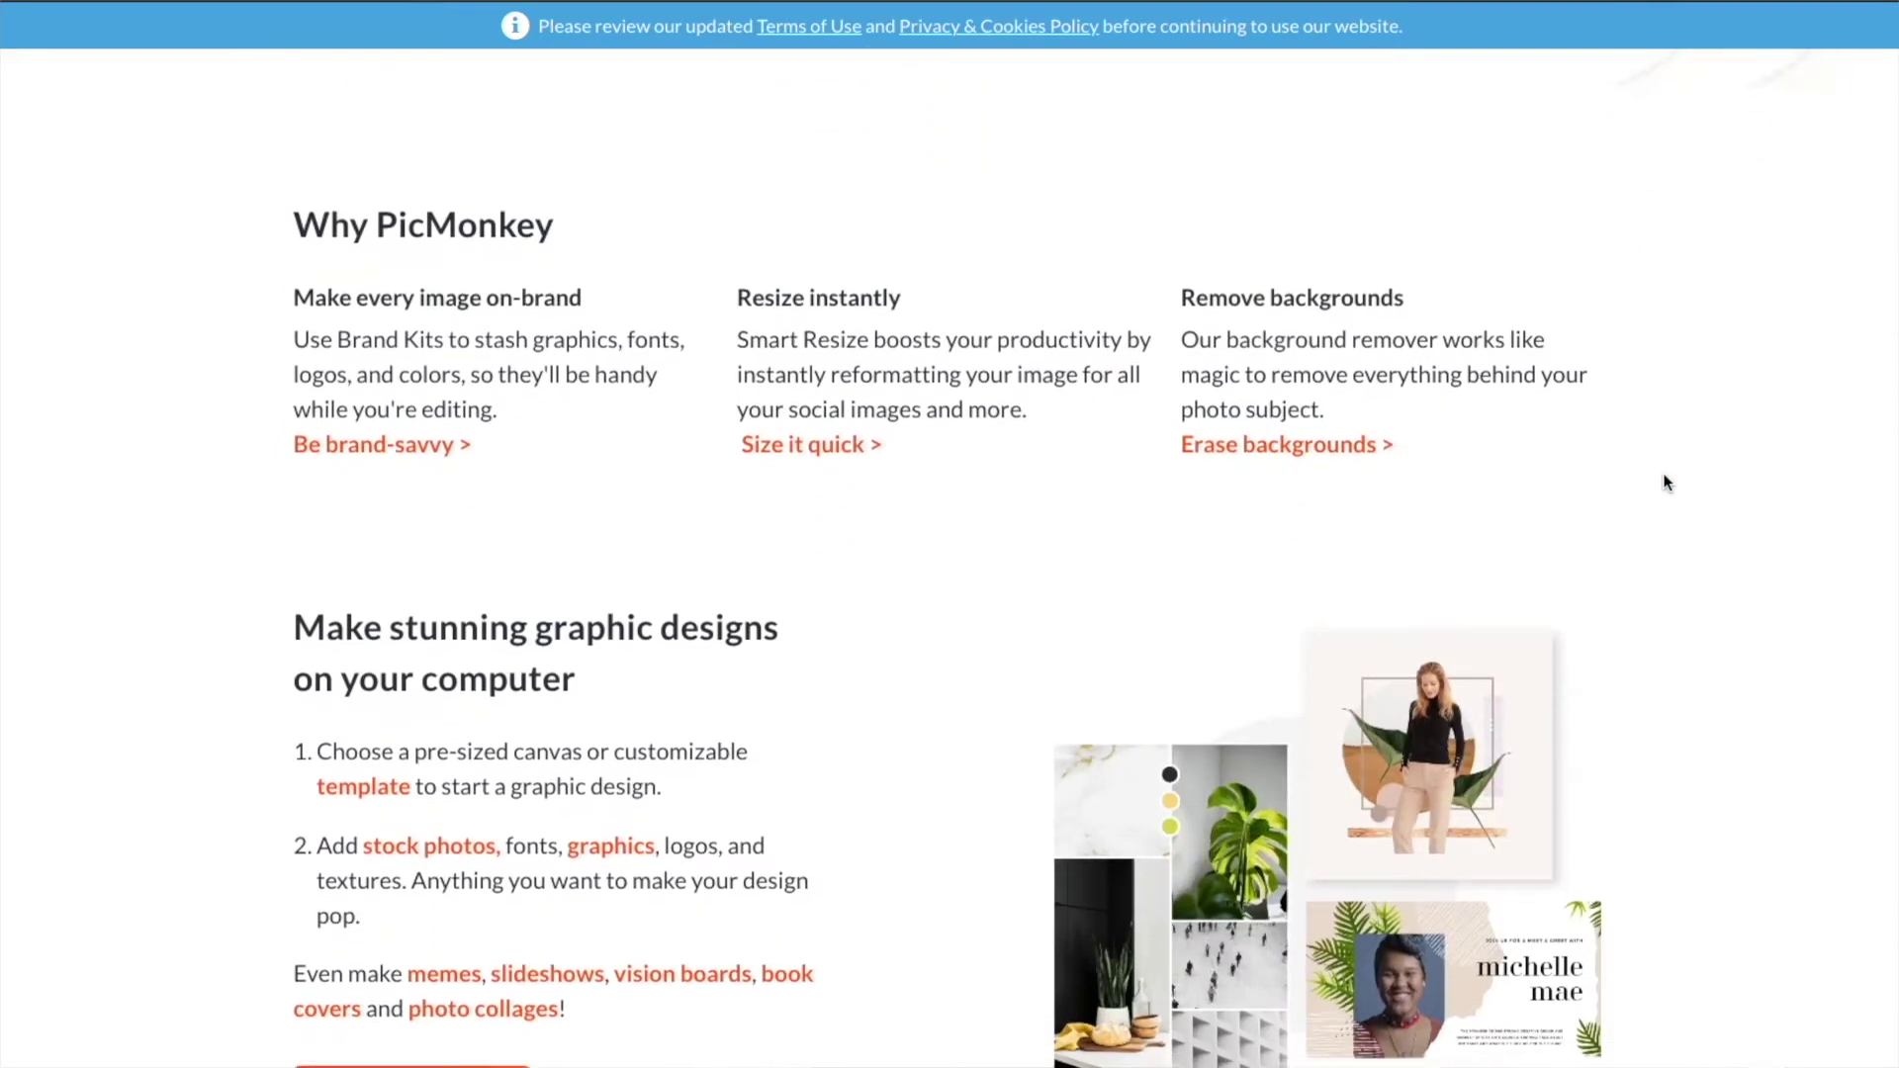
{"action": "scroll", "coordinate": [1665, 481], "scroll_direction": "down", "scroll_amount": 1}
{"action": "scroll", "coordinate": [1666, 482], "scroll_direction": "down", "scroll_amount": 4}
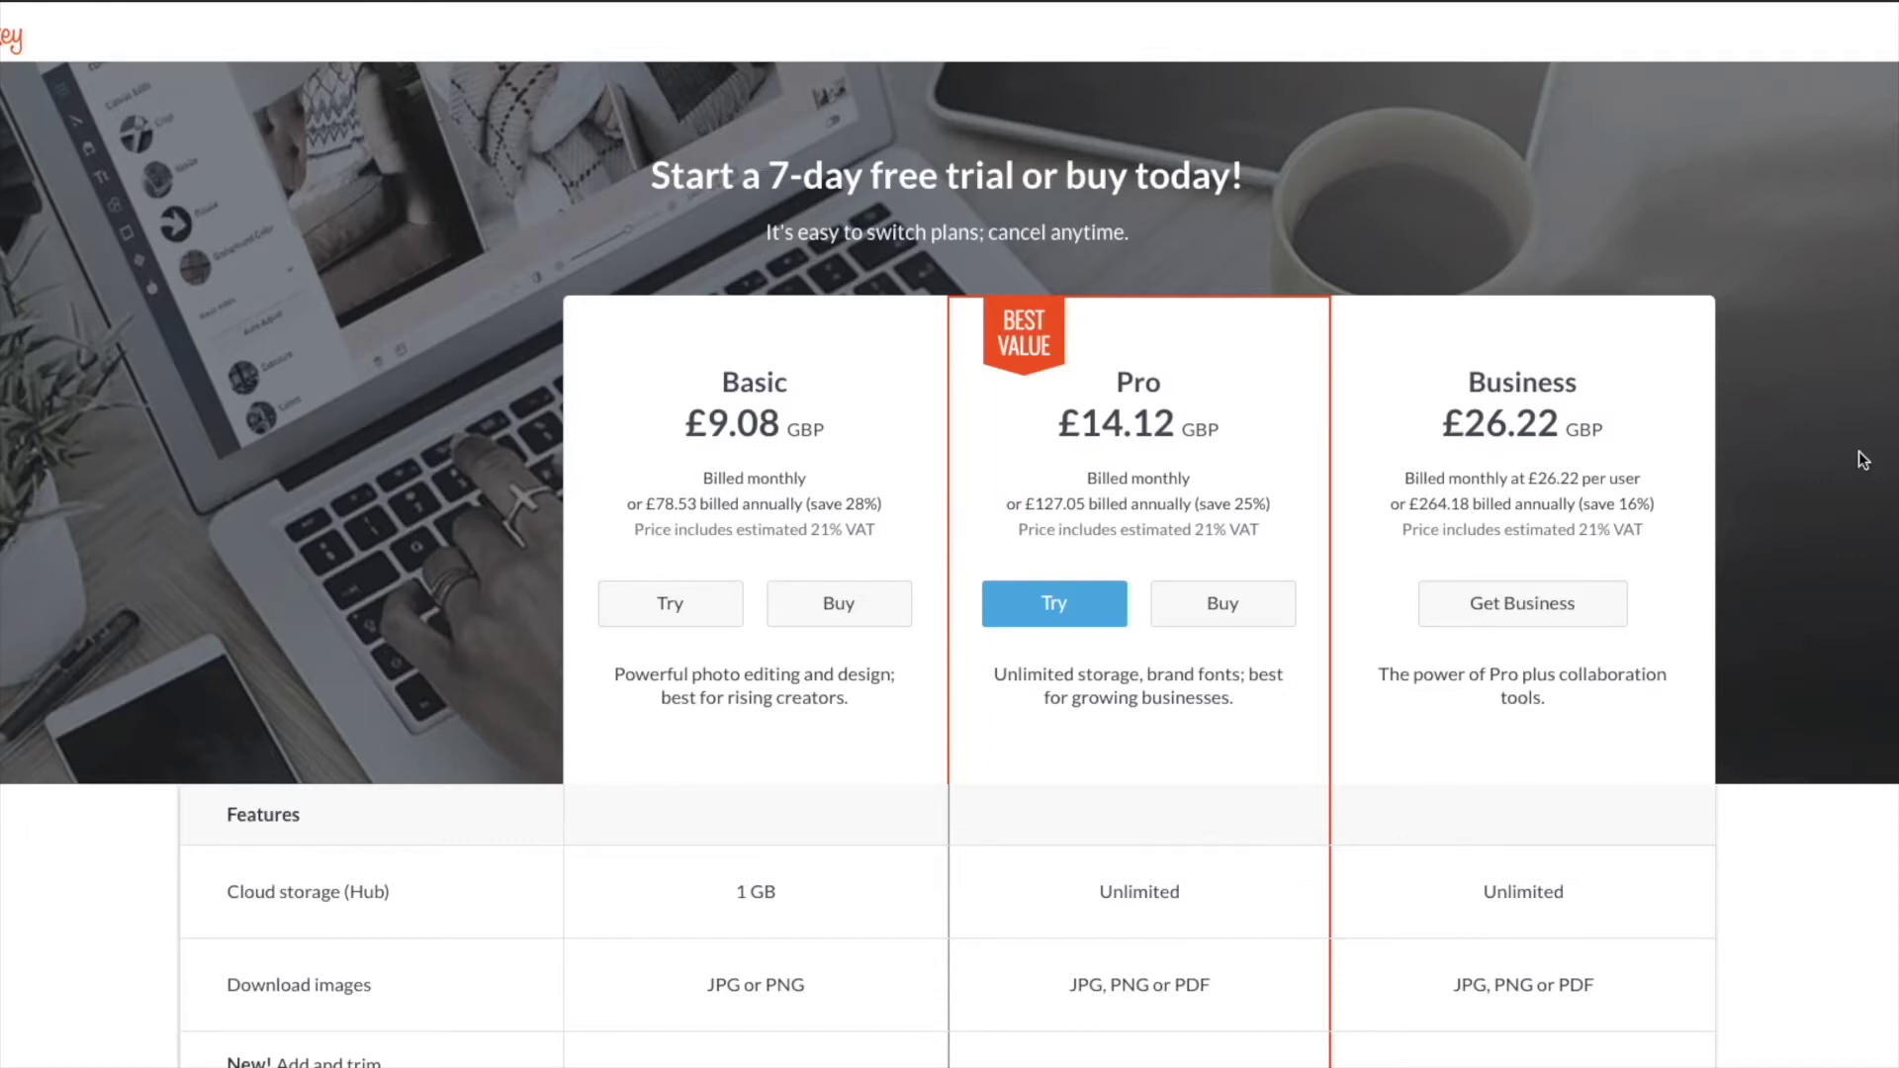
{"action": "scroll", "coordinate": [1863, 459], "scroll_direction": "down", "scroll_amount": 3}
{"action": "scroll", "coordinate": [1864, 459], "scroll_direction": "down", "scroll_amount": 3}
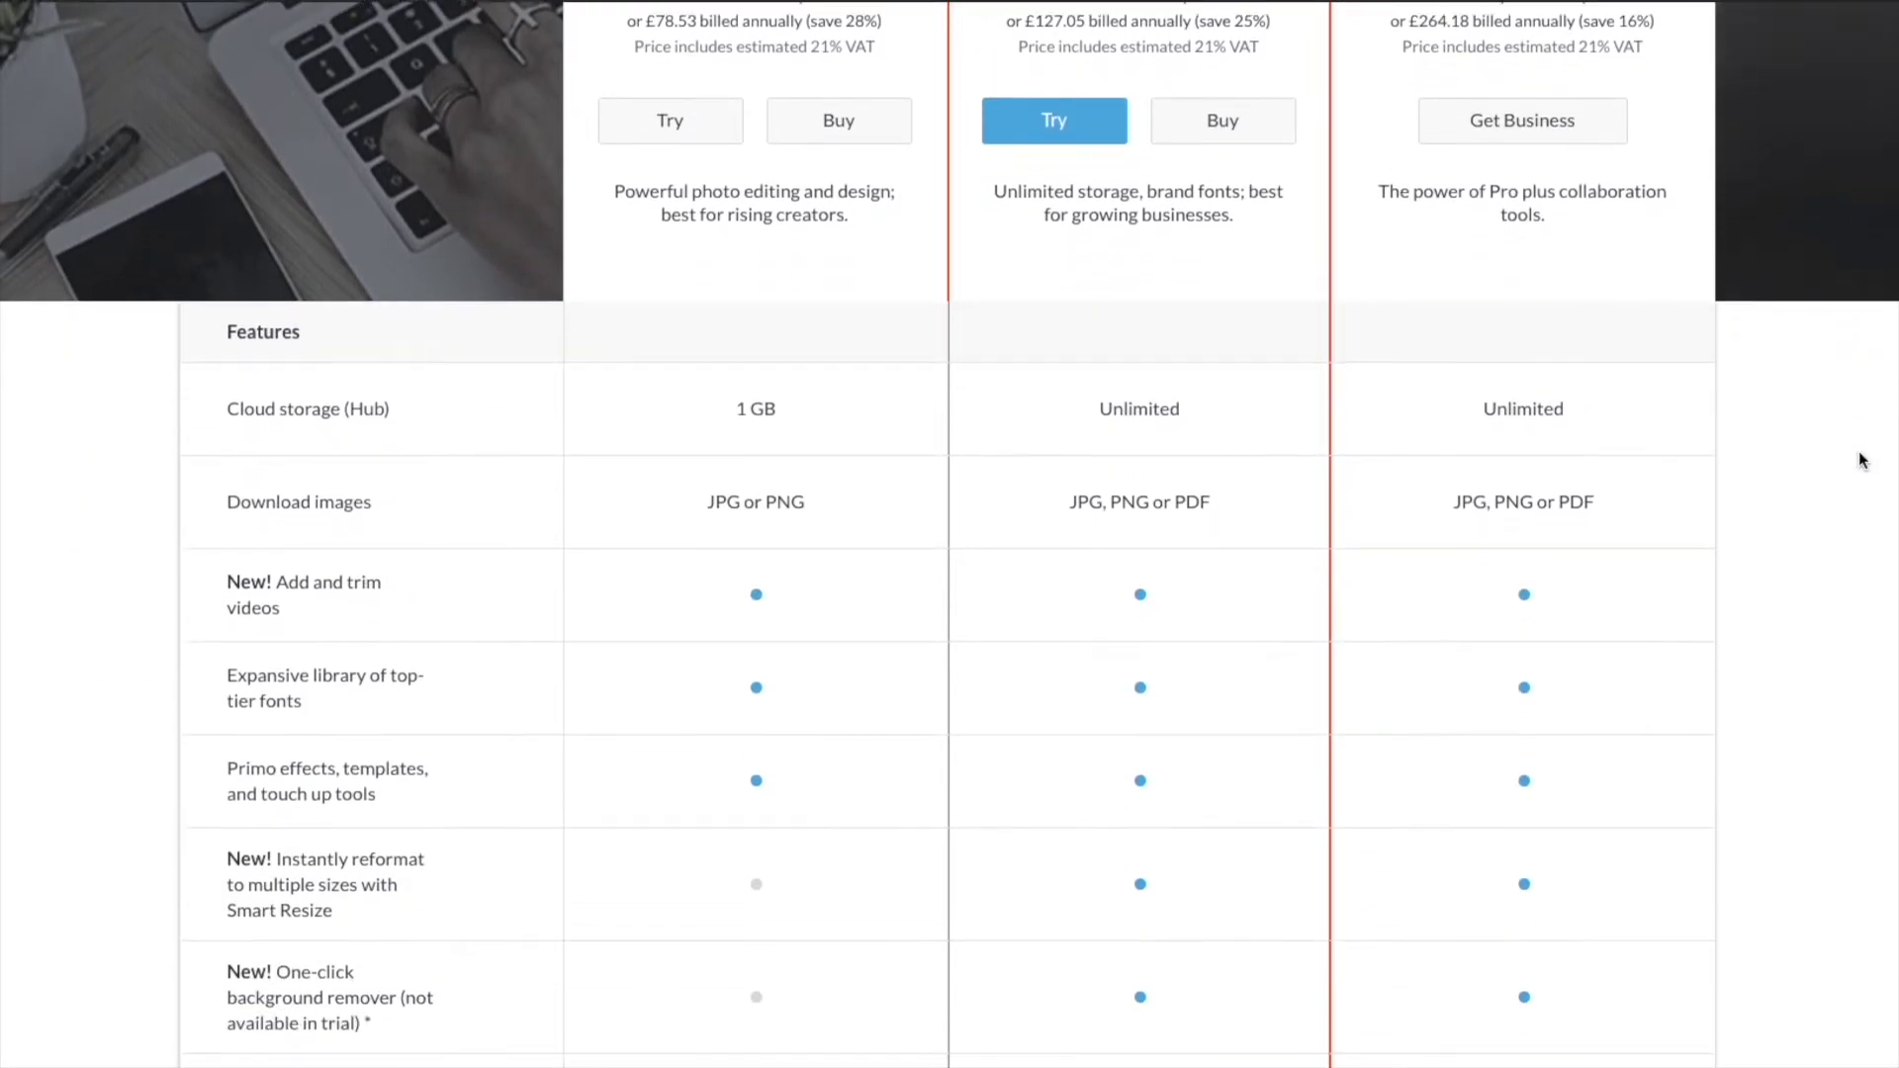
{"action": "scroll", "coordinate": [1864, 459], "scroll_direction": "down", "scroll_amount": 3}
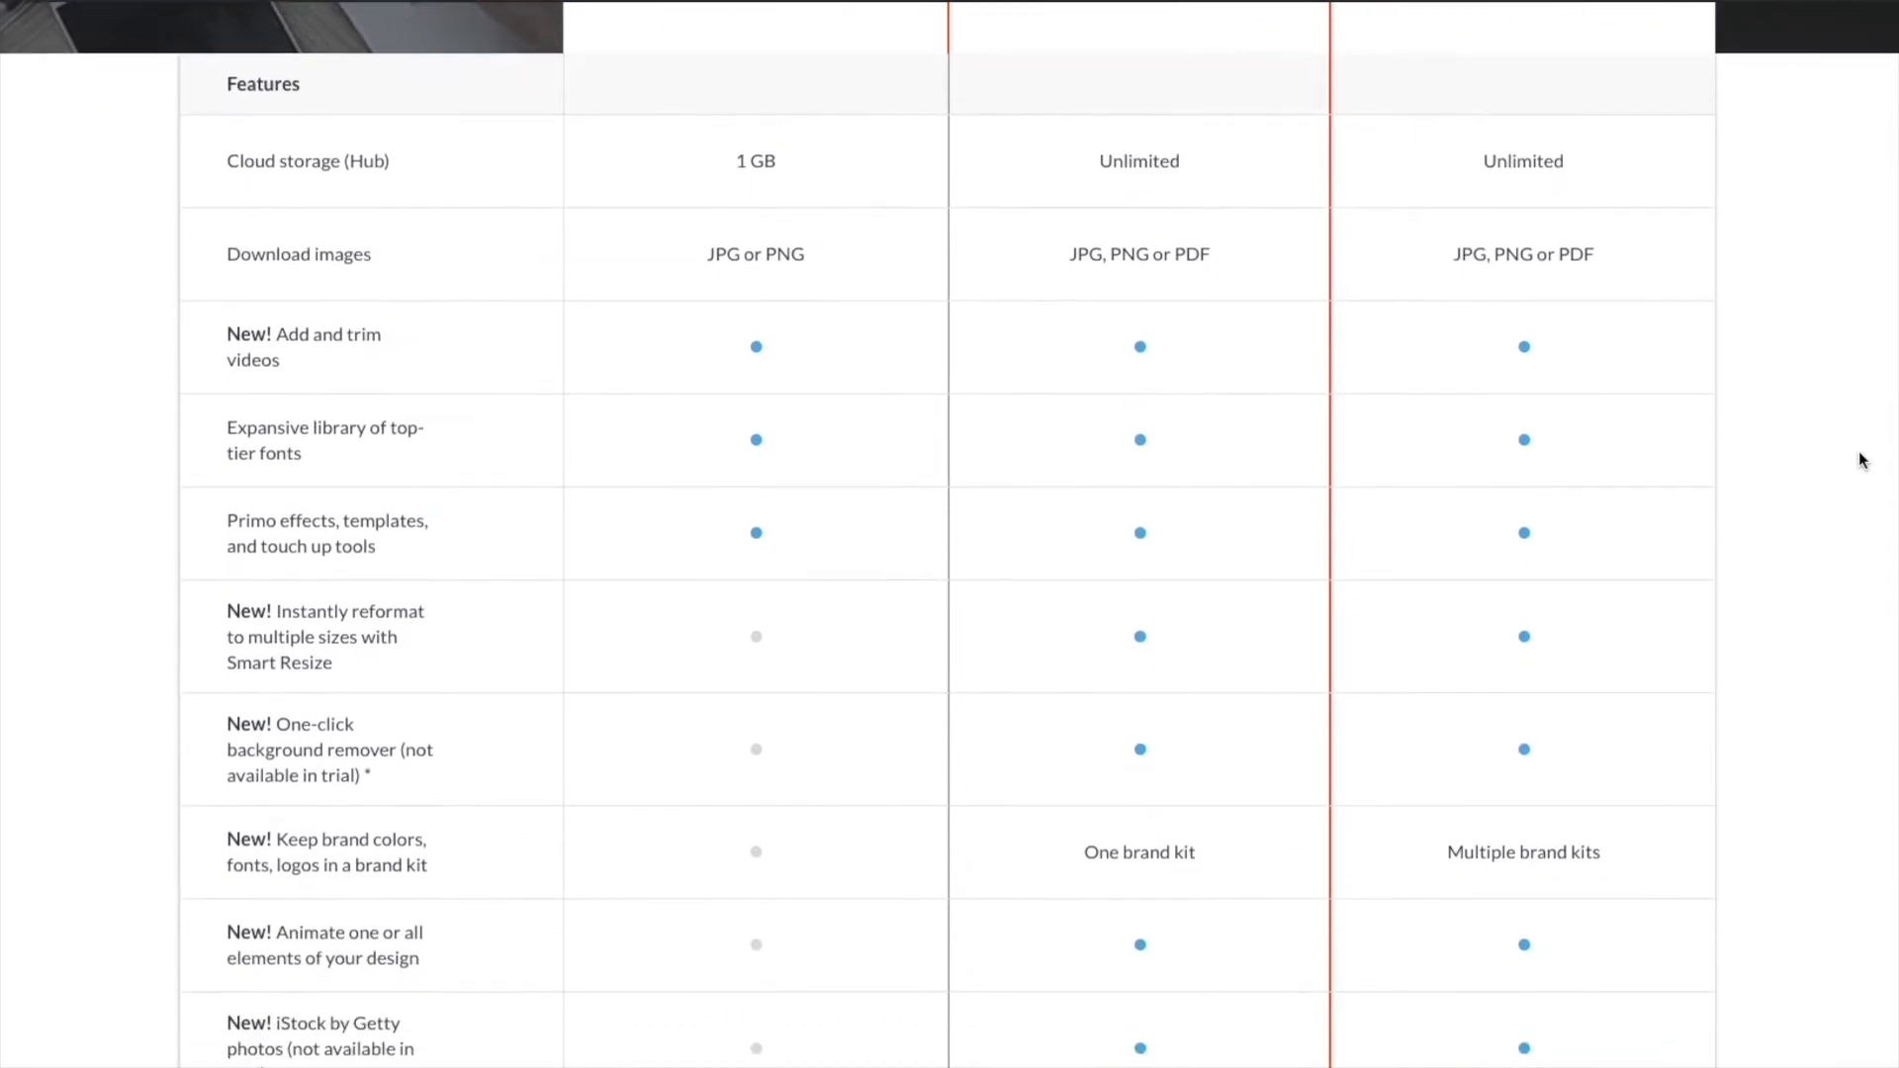
{"action": "scroll", "coordinate": [1863, 459], "scroll_direction": "down", "scroll_amount": 2}
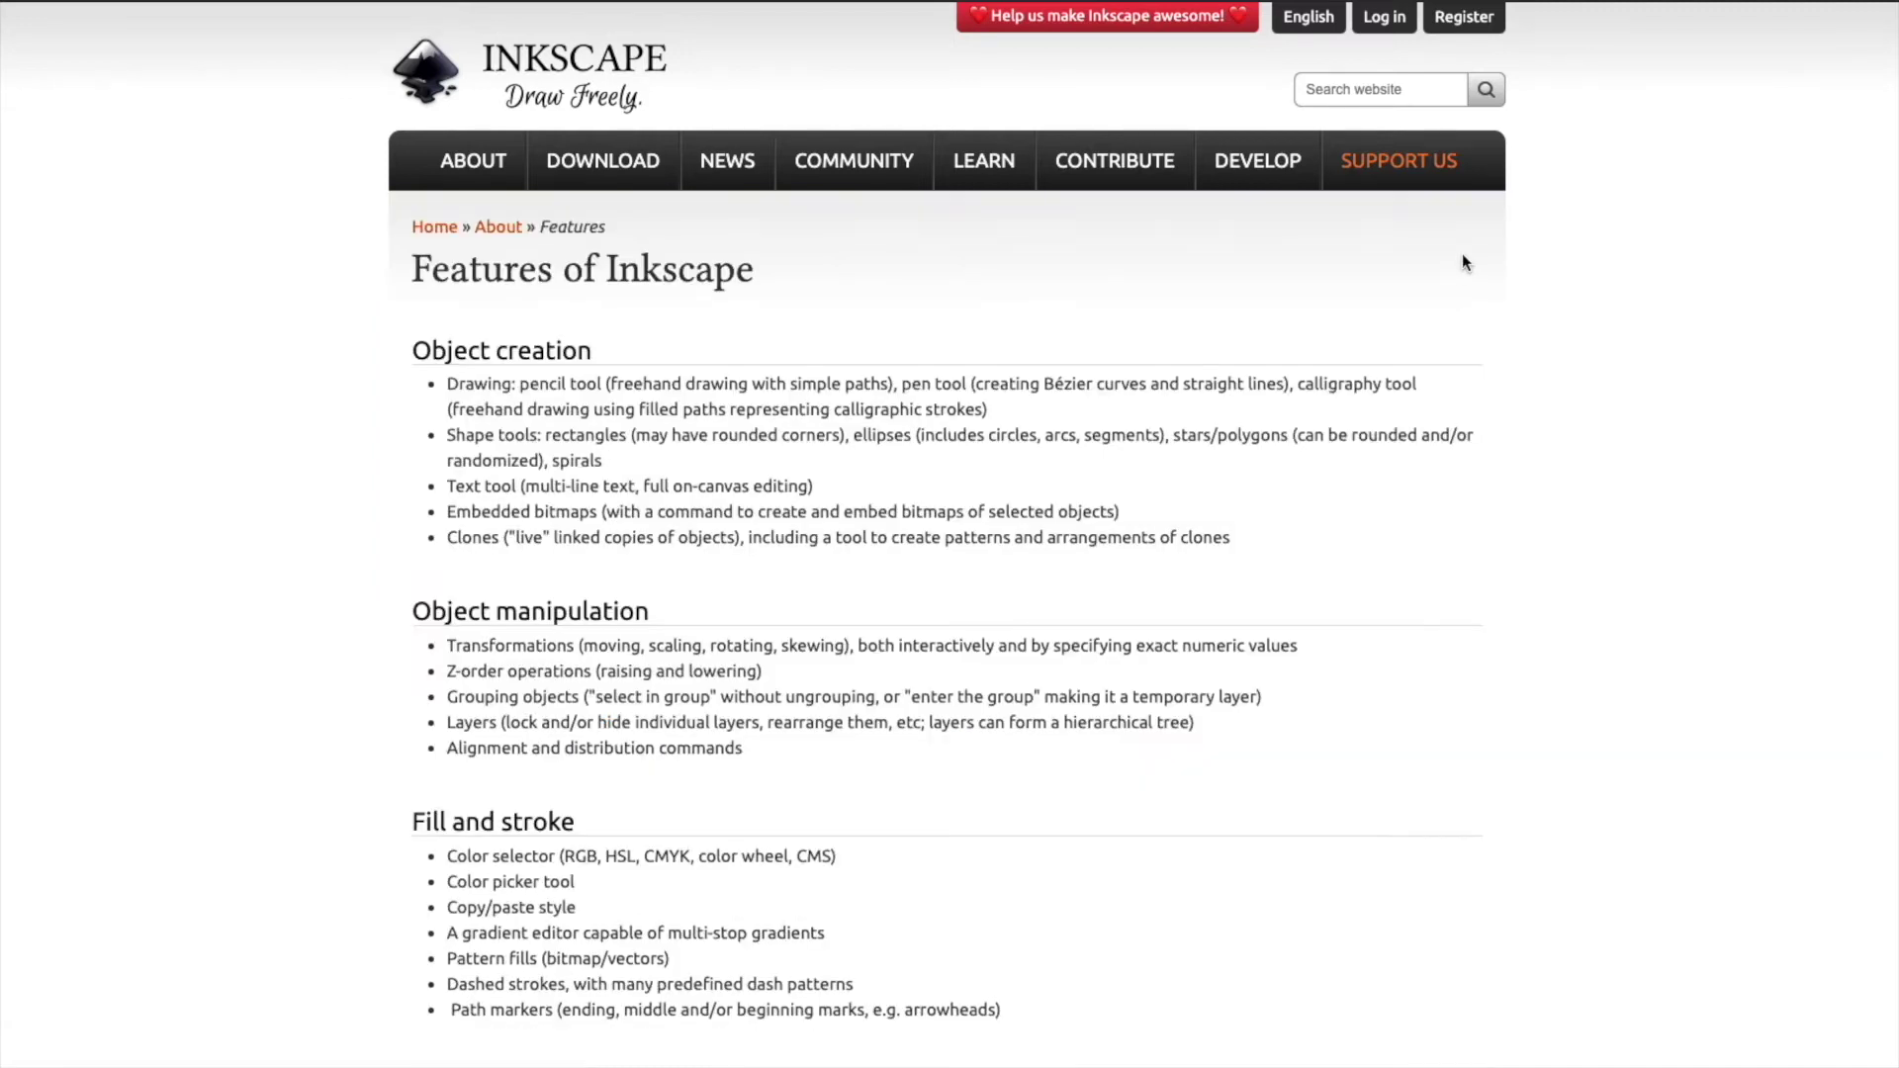
Step: Scroll through the Inkscape page, then return to the Inkscape home page
{"action": "scroll", "coordinate": [1464, 259], "scroll_direction": "down", "scroll_amount": 2}
{"action": "scroll", "coordinate": [1462, 256], "scroll_direction": "down", "scroll_amount": 2}
{"action": "scroll", "coordinate": [1465, 261], "scroll_direction": "down", "scroll_amount": 3}
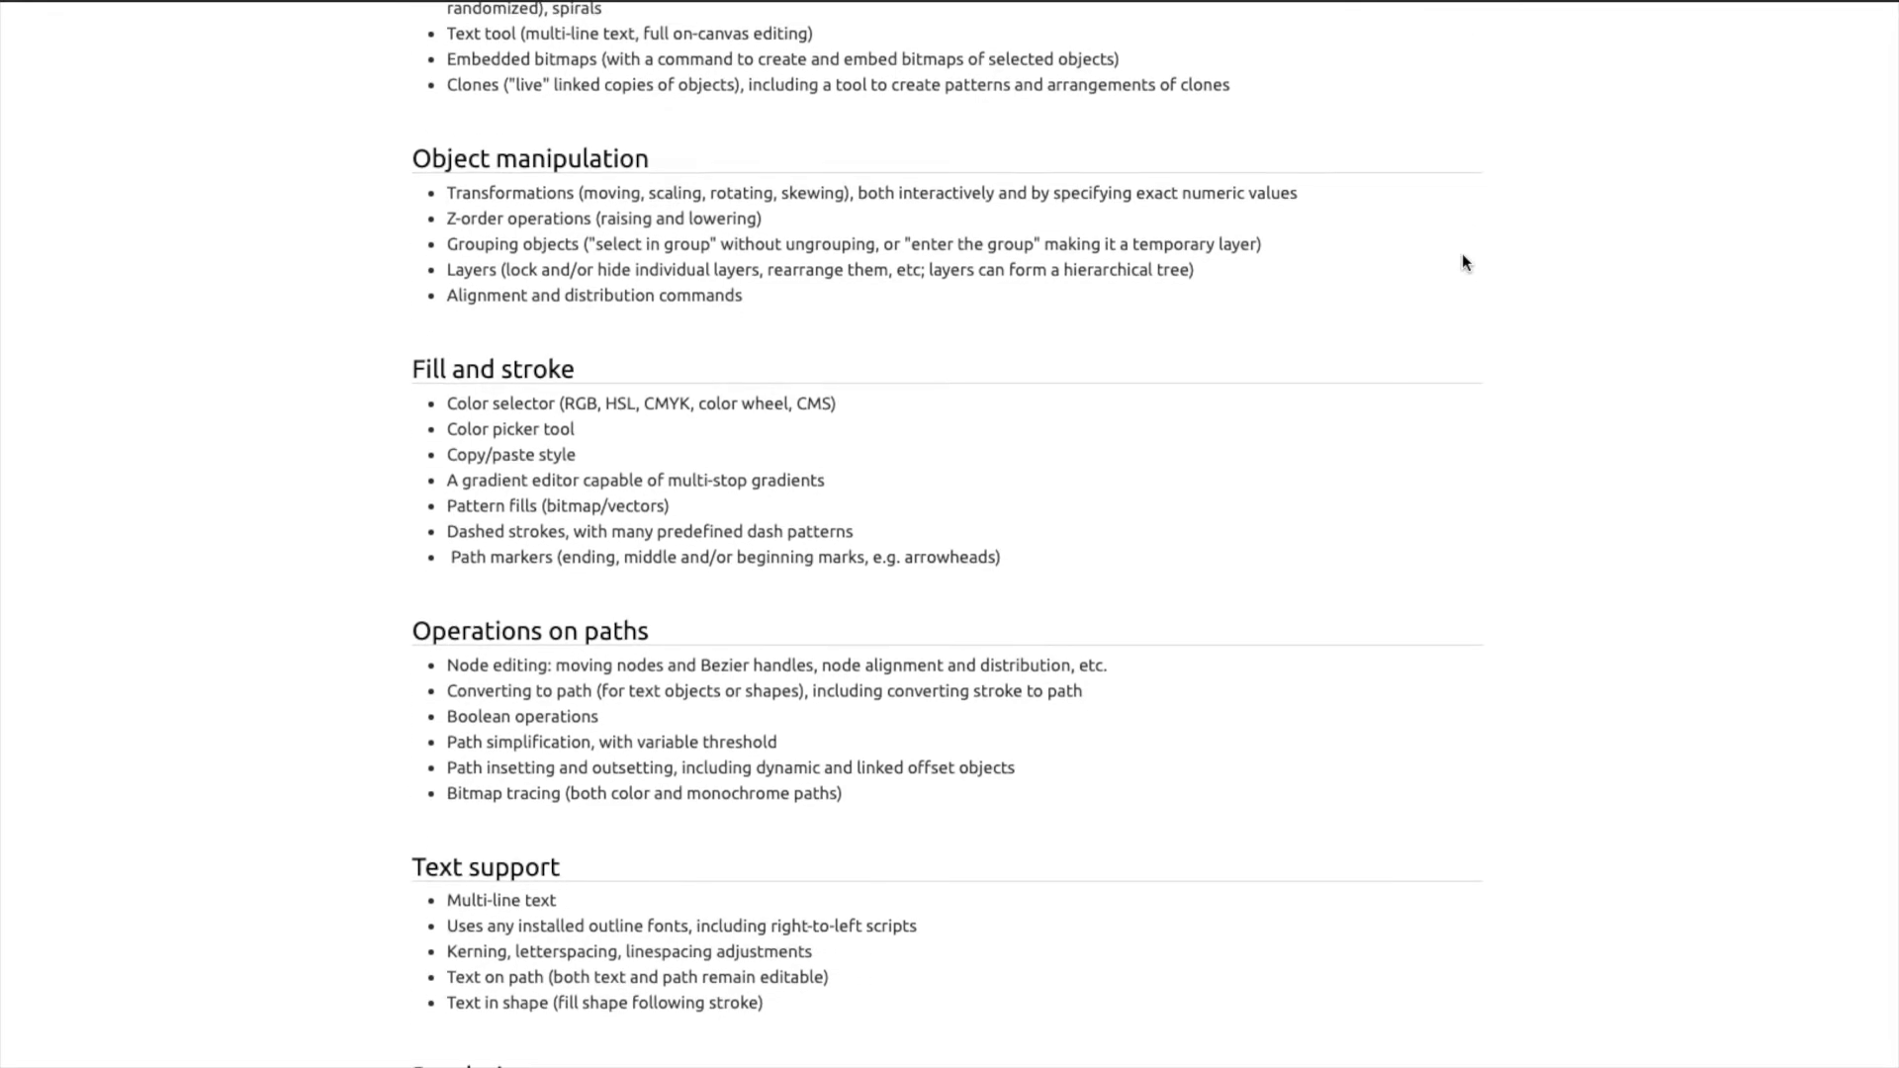
{"action": "scroll", "coordinate": [1464, 259], "scroll_direction": "up", "scroll_amount": 6}
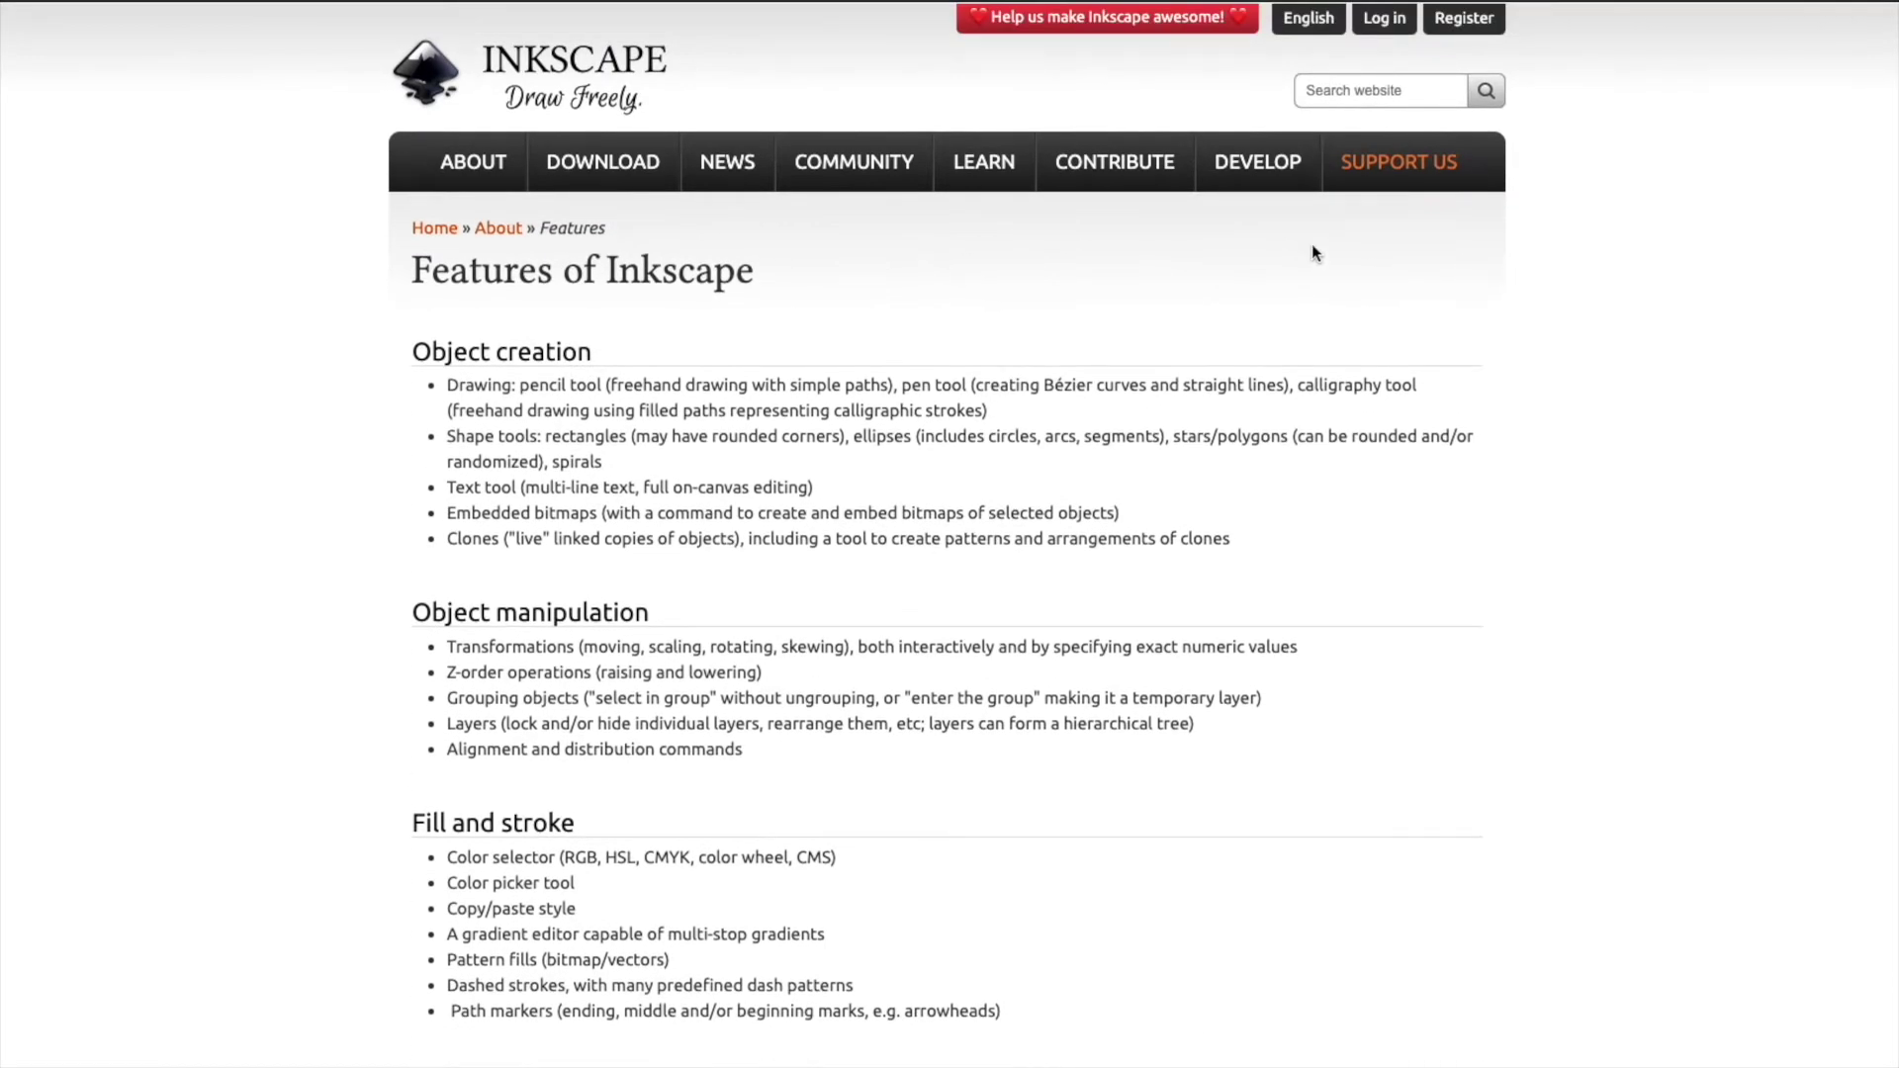
{"action": "key", "text": "alt+Left"}
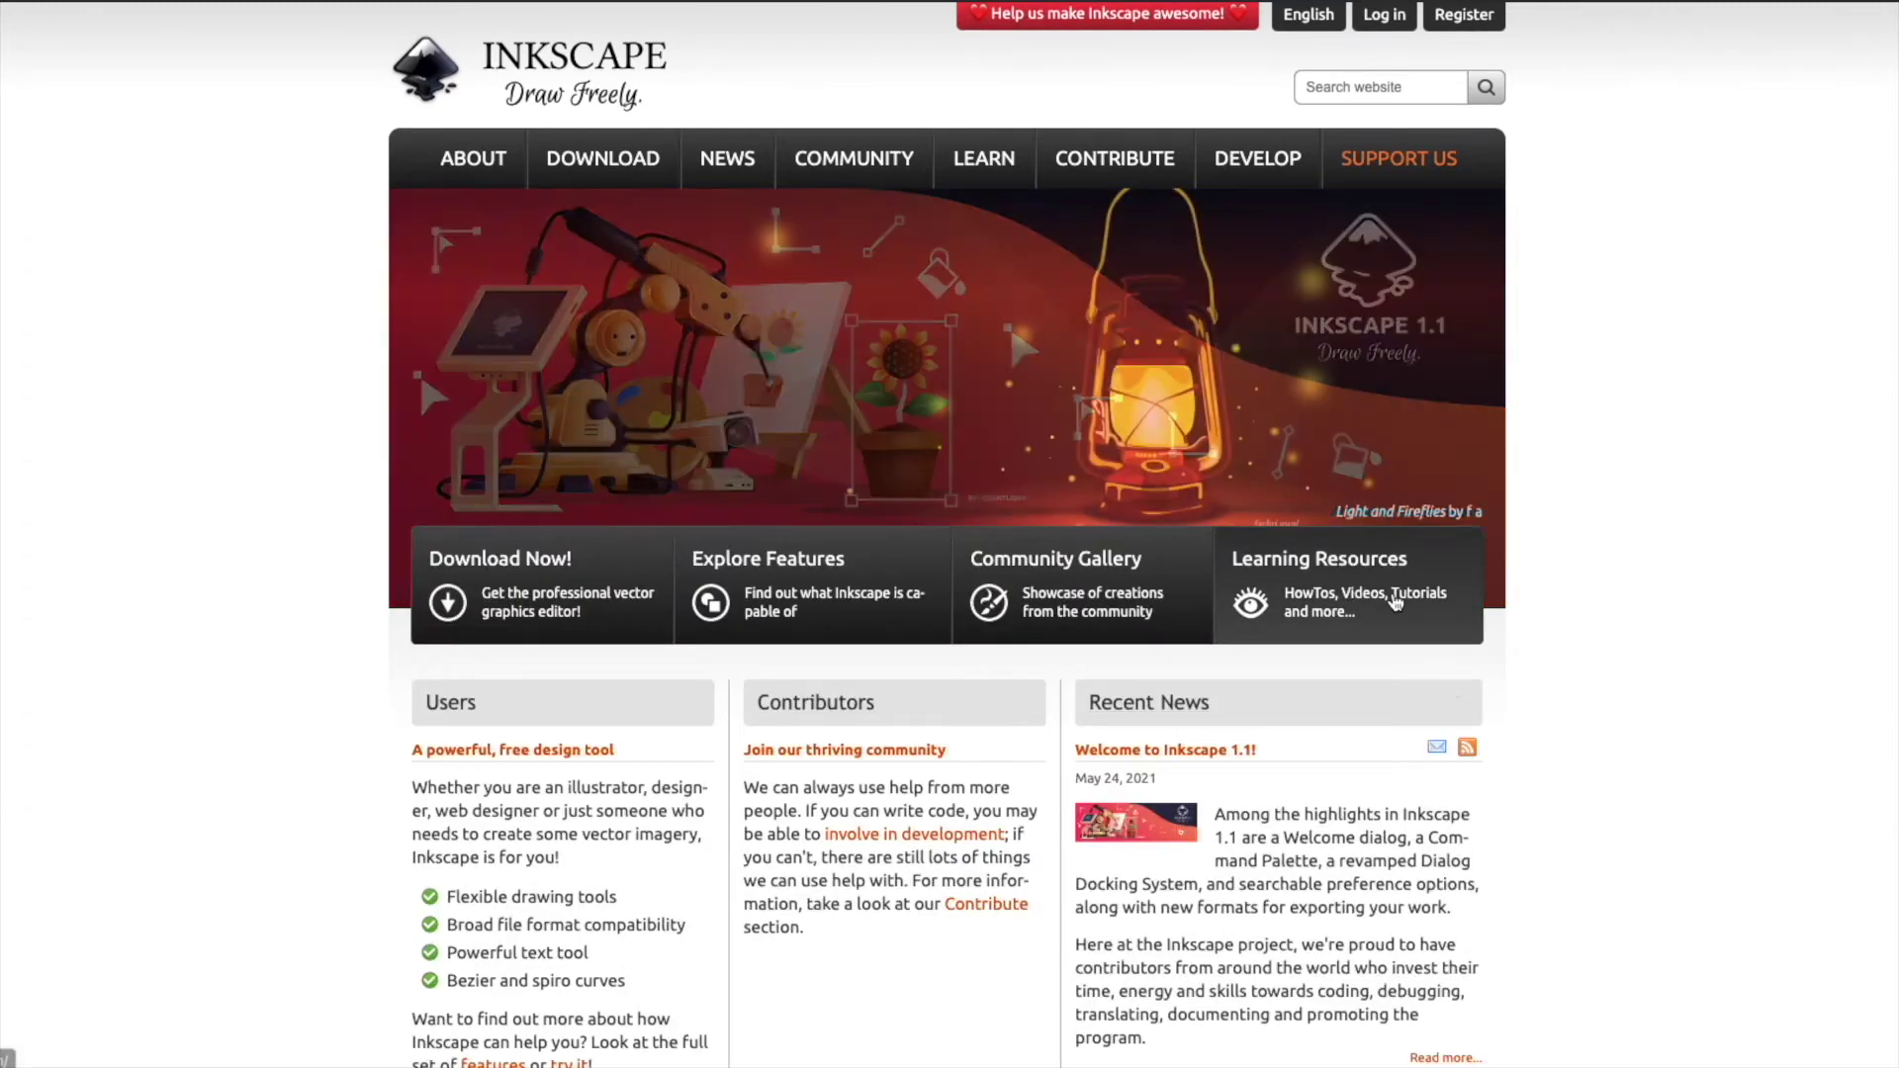
Step: Go through the Learning Inkscape page to the Inkscape 1.1 release notes and gallery
{"action": "left_click", "coordinate": [1395, 602]}
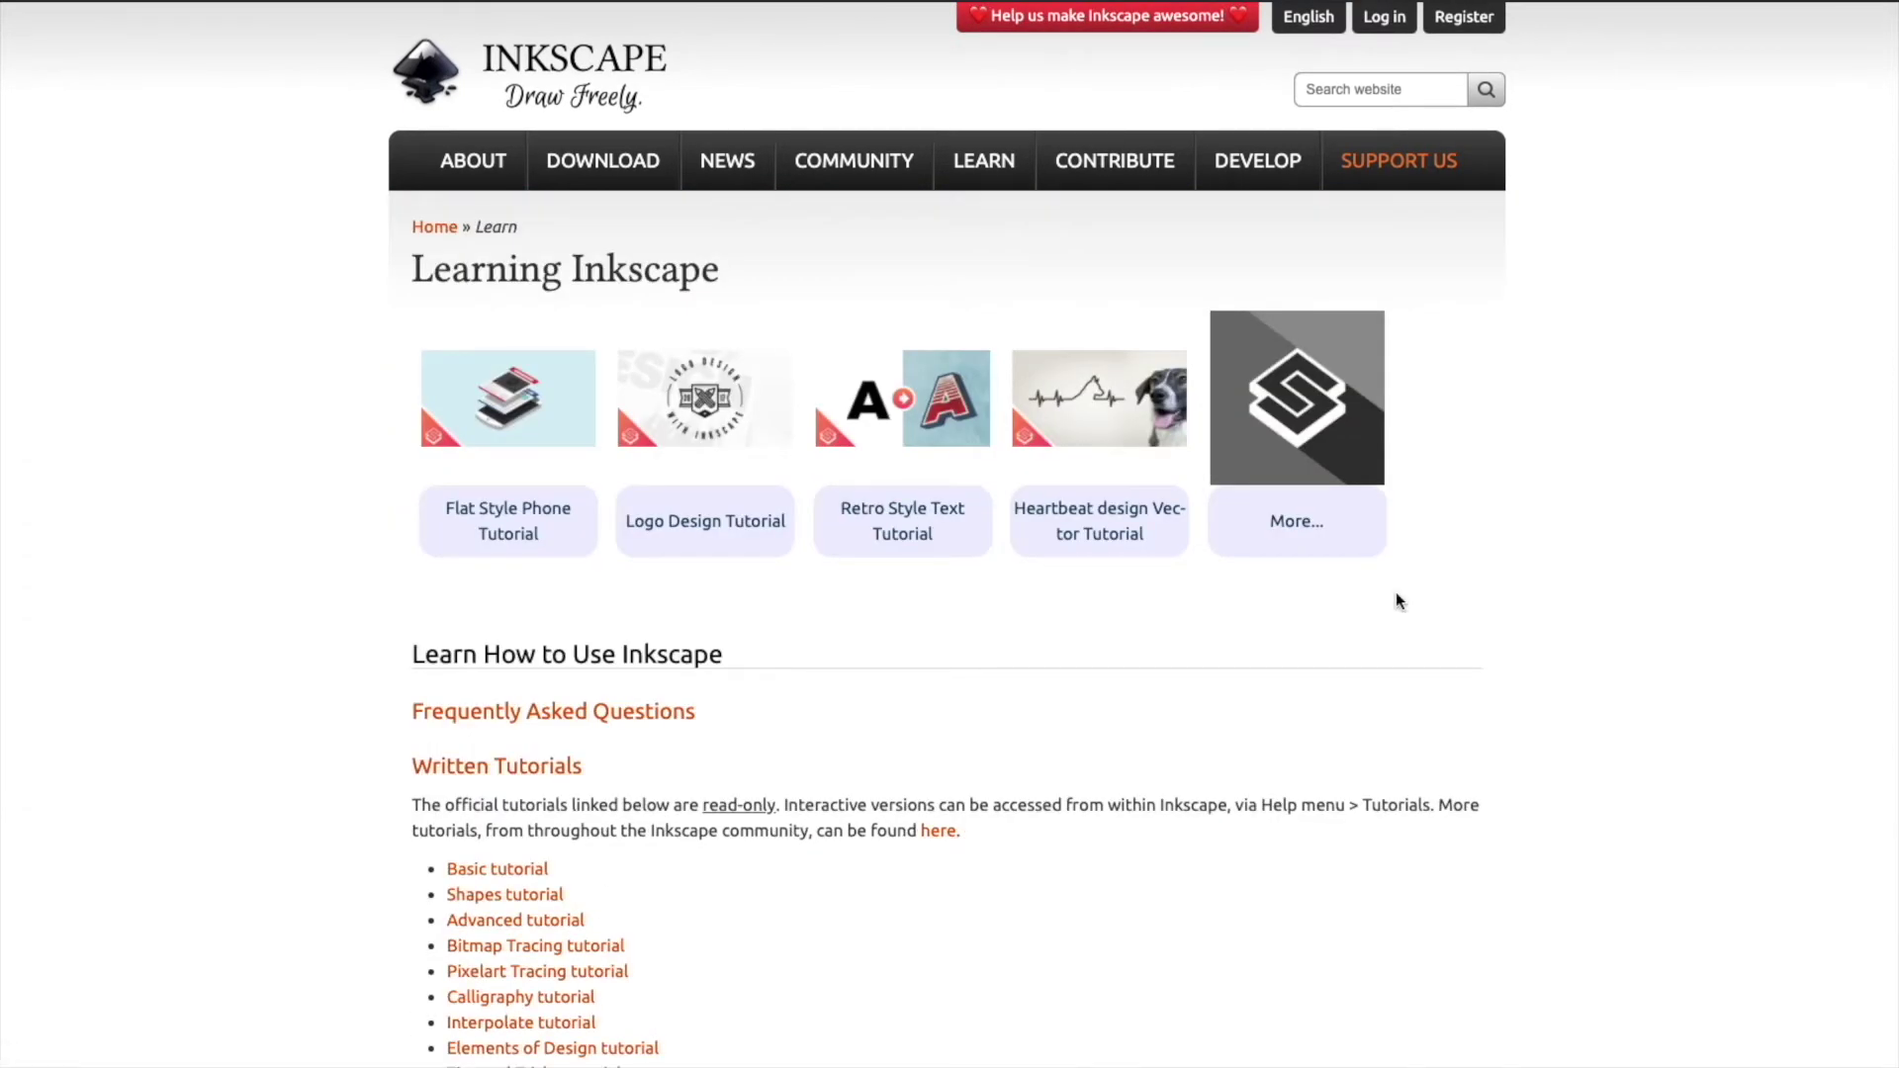
{"action": "scroll", "coordinate": [1396, 596], "scroll_direction": "down", "scroll_amount": 3}
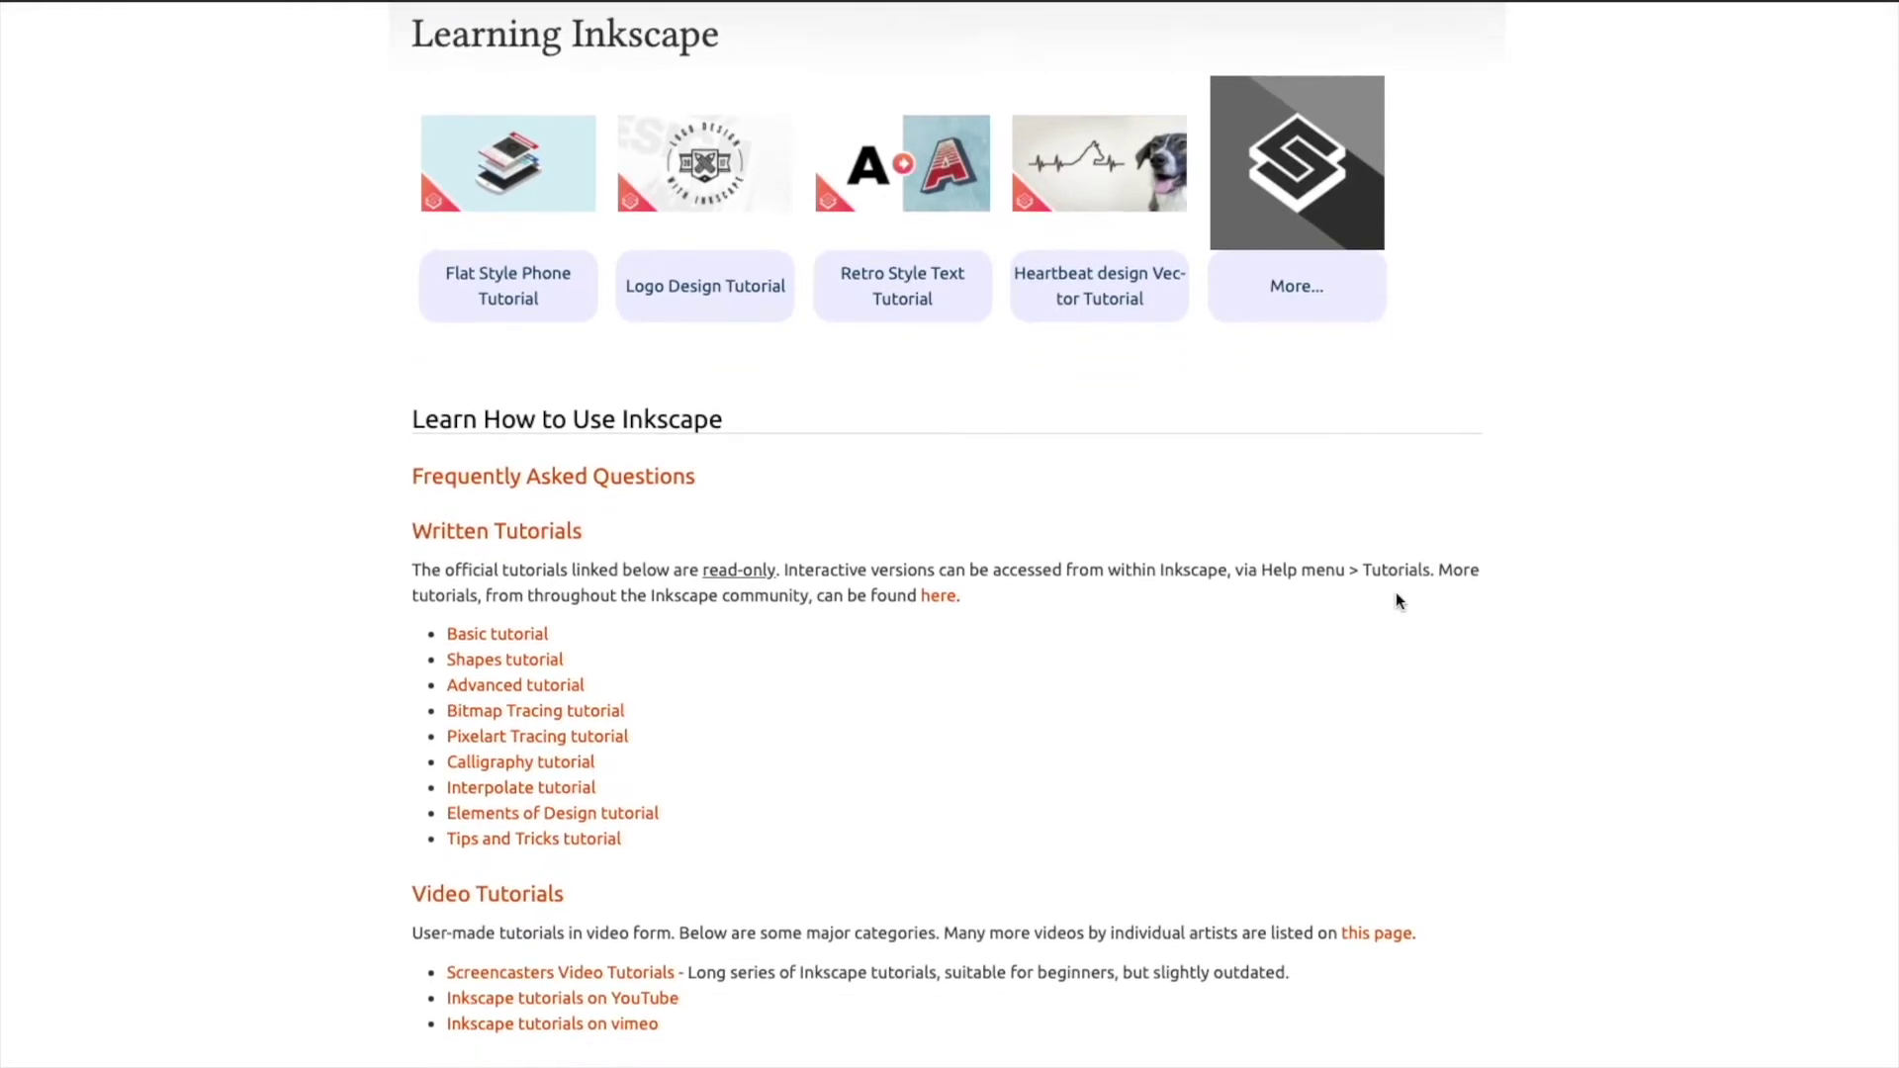
{"action": "scroll", "coordinate": [1397, 591], "scroll_direction": "up", "scroll_amount": 3}
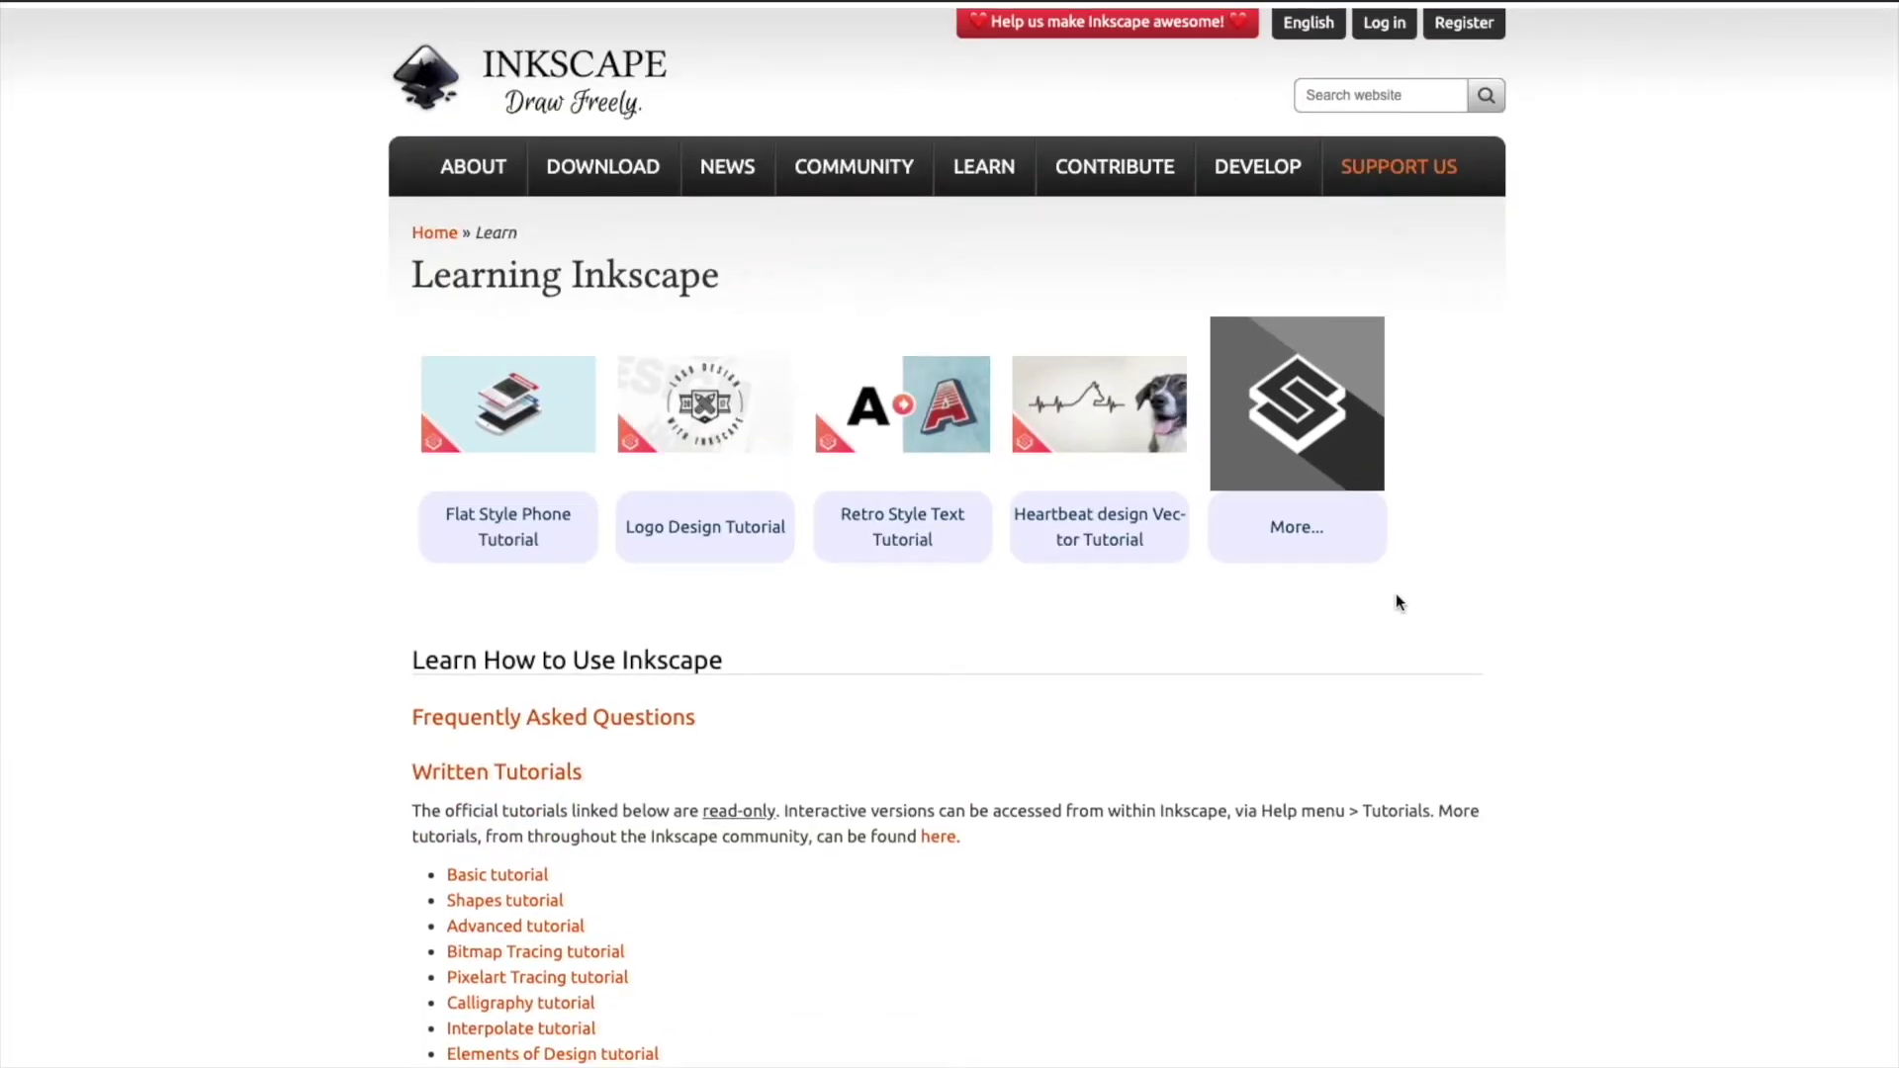
{"action": "key", "text": "alt+Left"}
{"action": "scroll", "coordinate": [1500, 388], "scroll_direction": "down", "scroll_amount": 4}
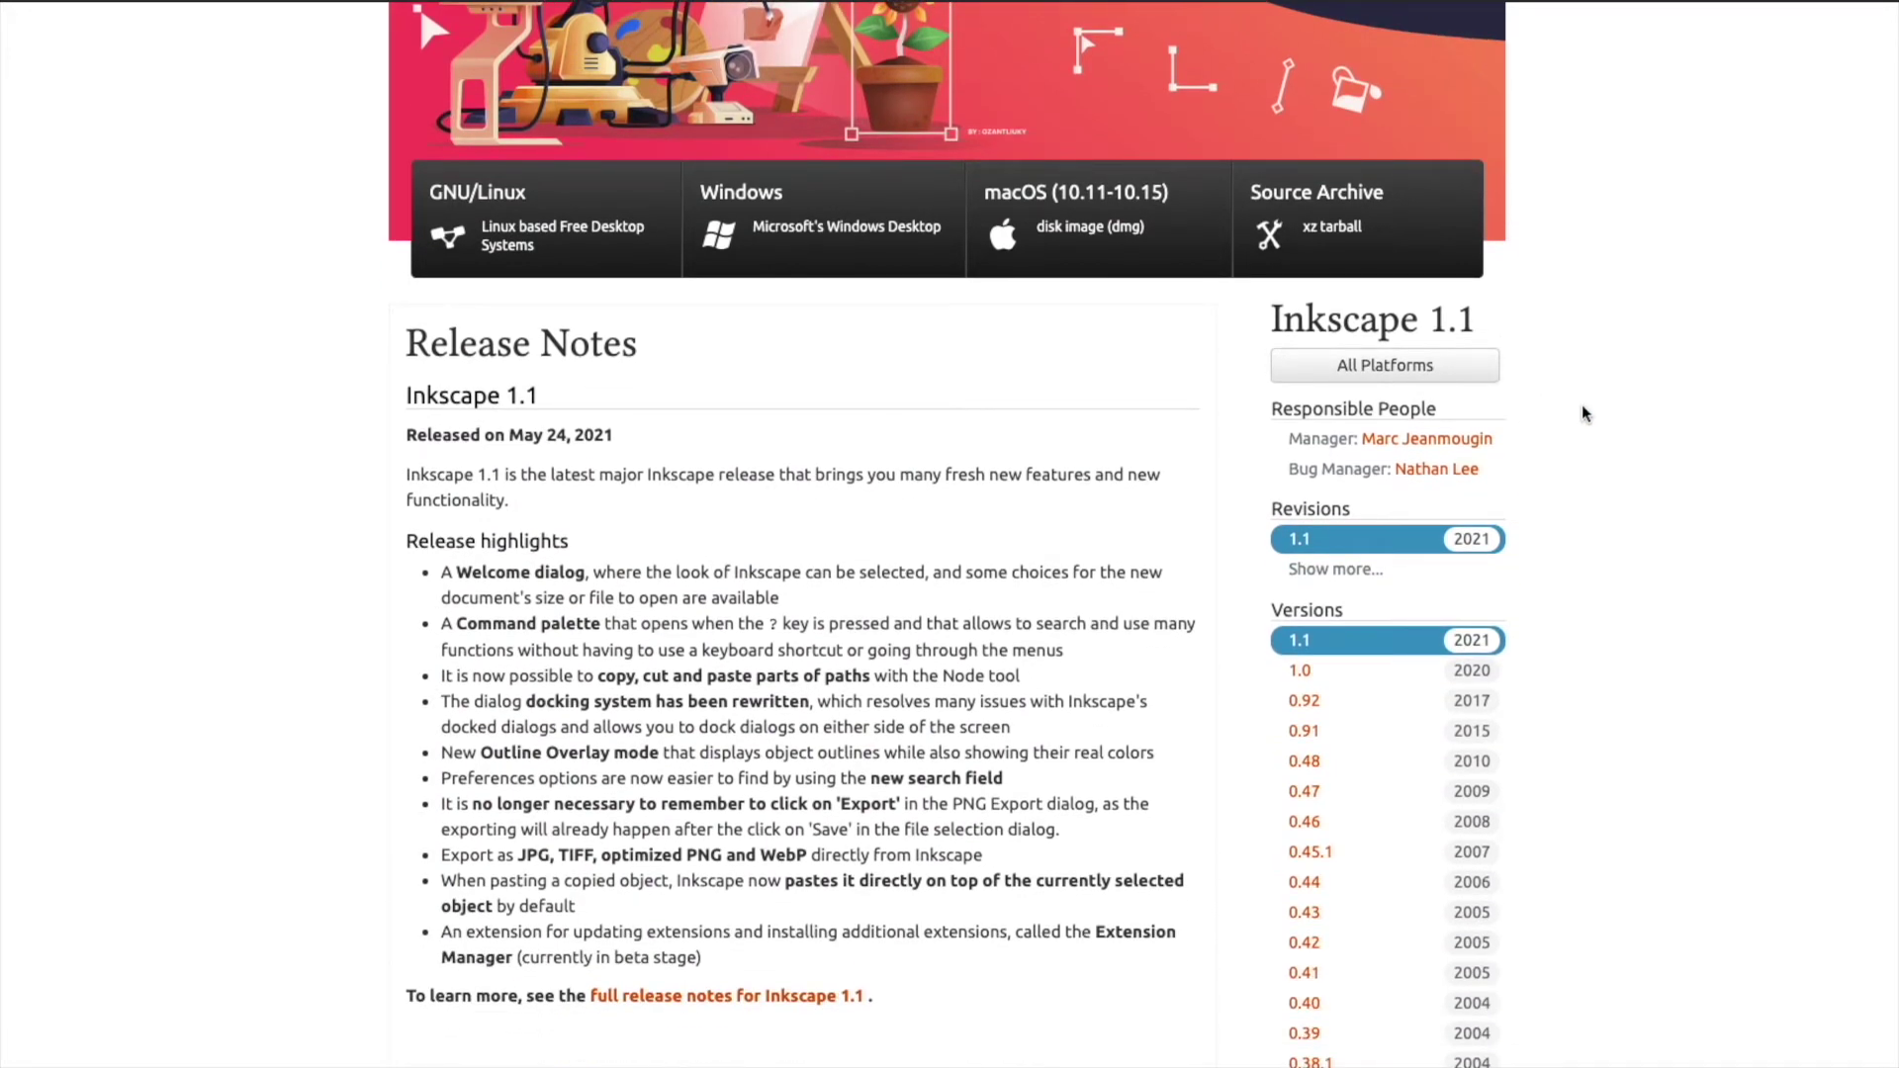
{"action": "scroll", "coordinate": [1583, 413], "scroll_direction": "down", "scroll_amount": 1}
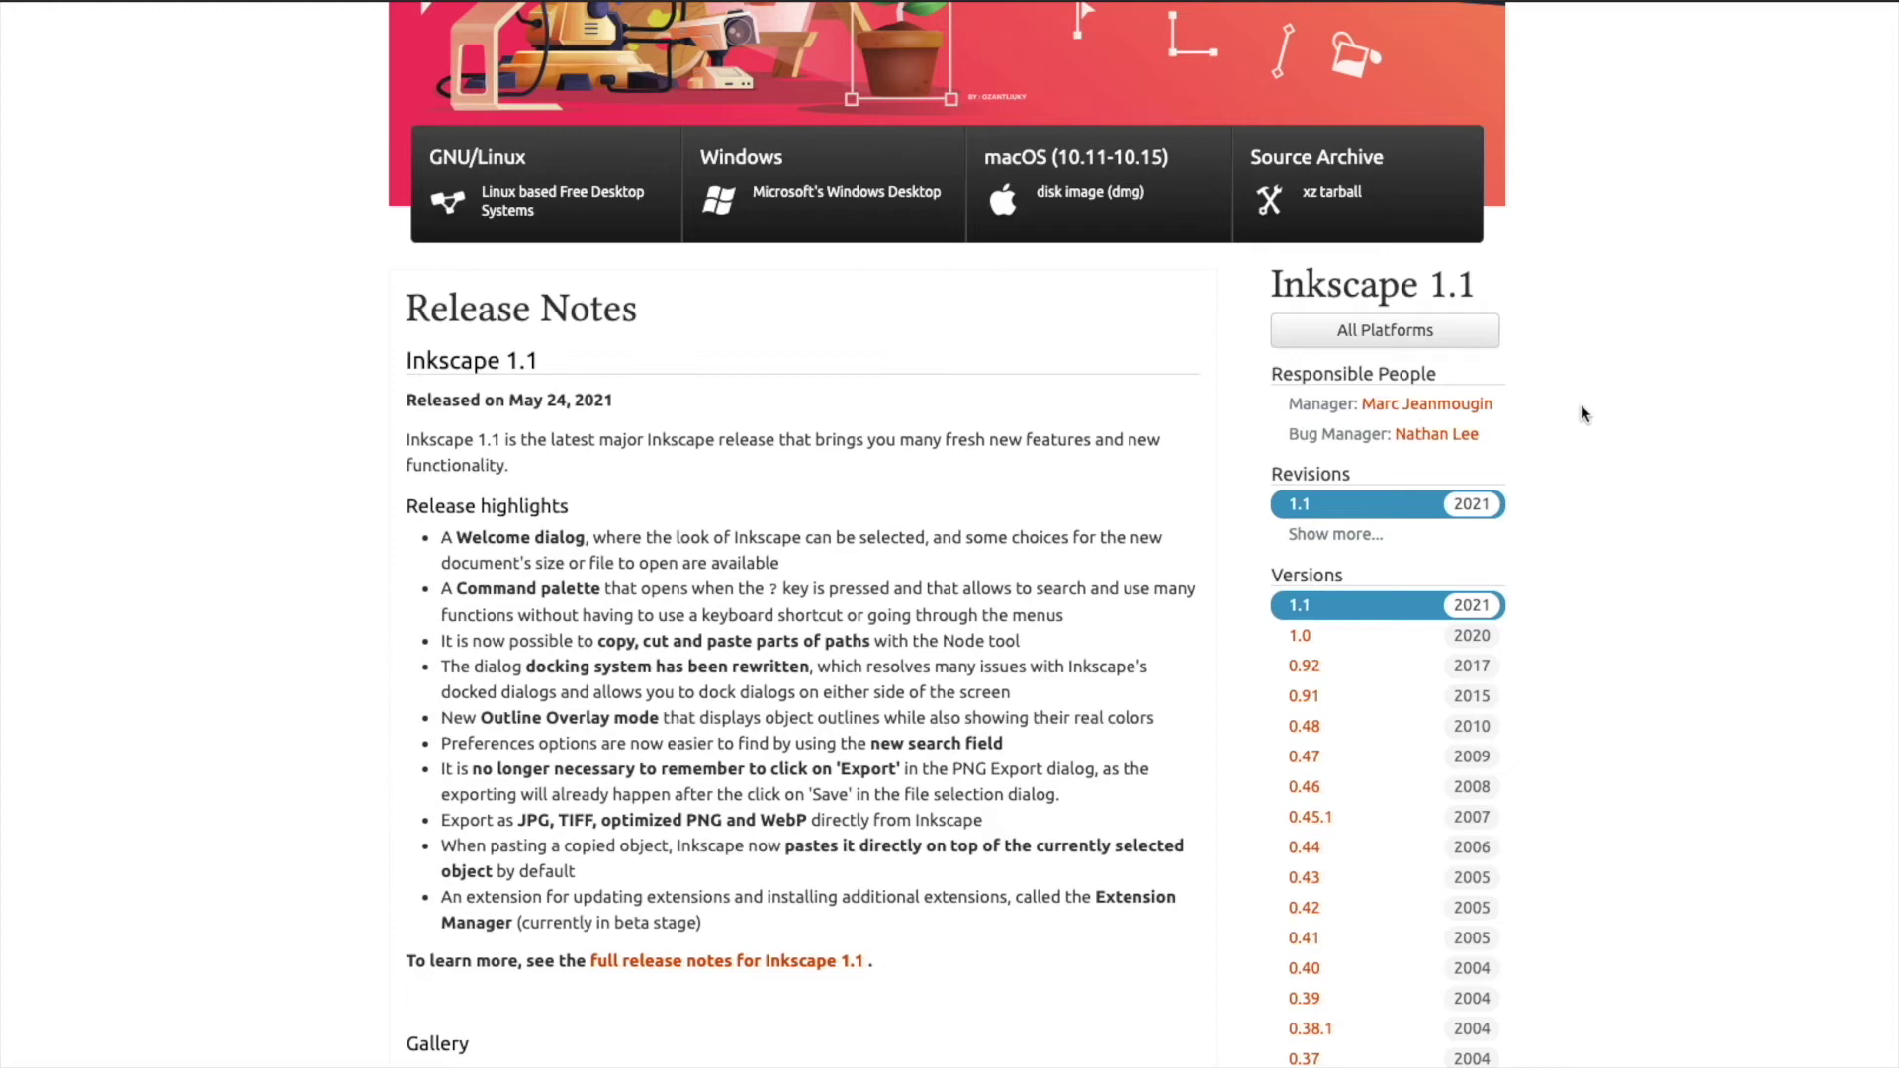
{"action": "scroll", "coordinate": [1580, 413], "scroll_direction": "down", "scroll_amount": 1}
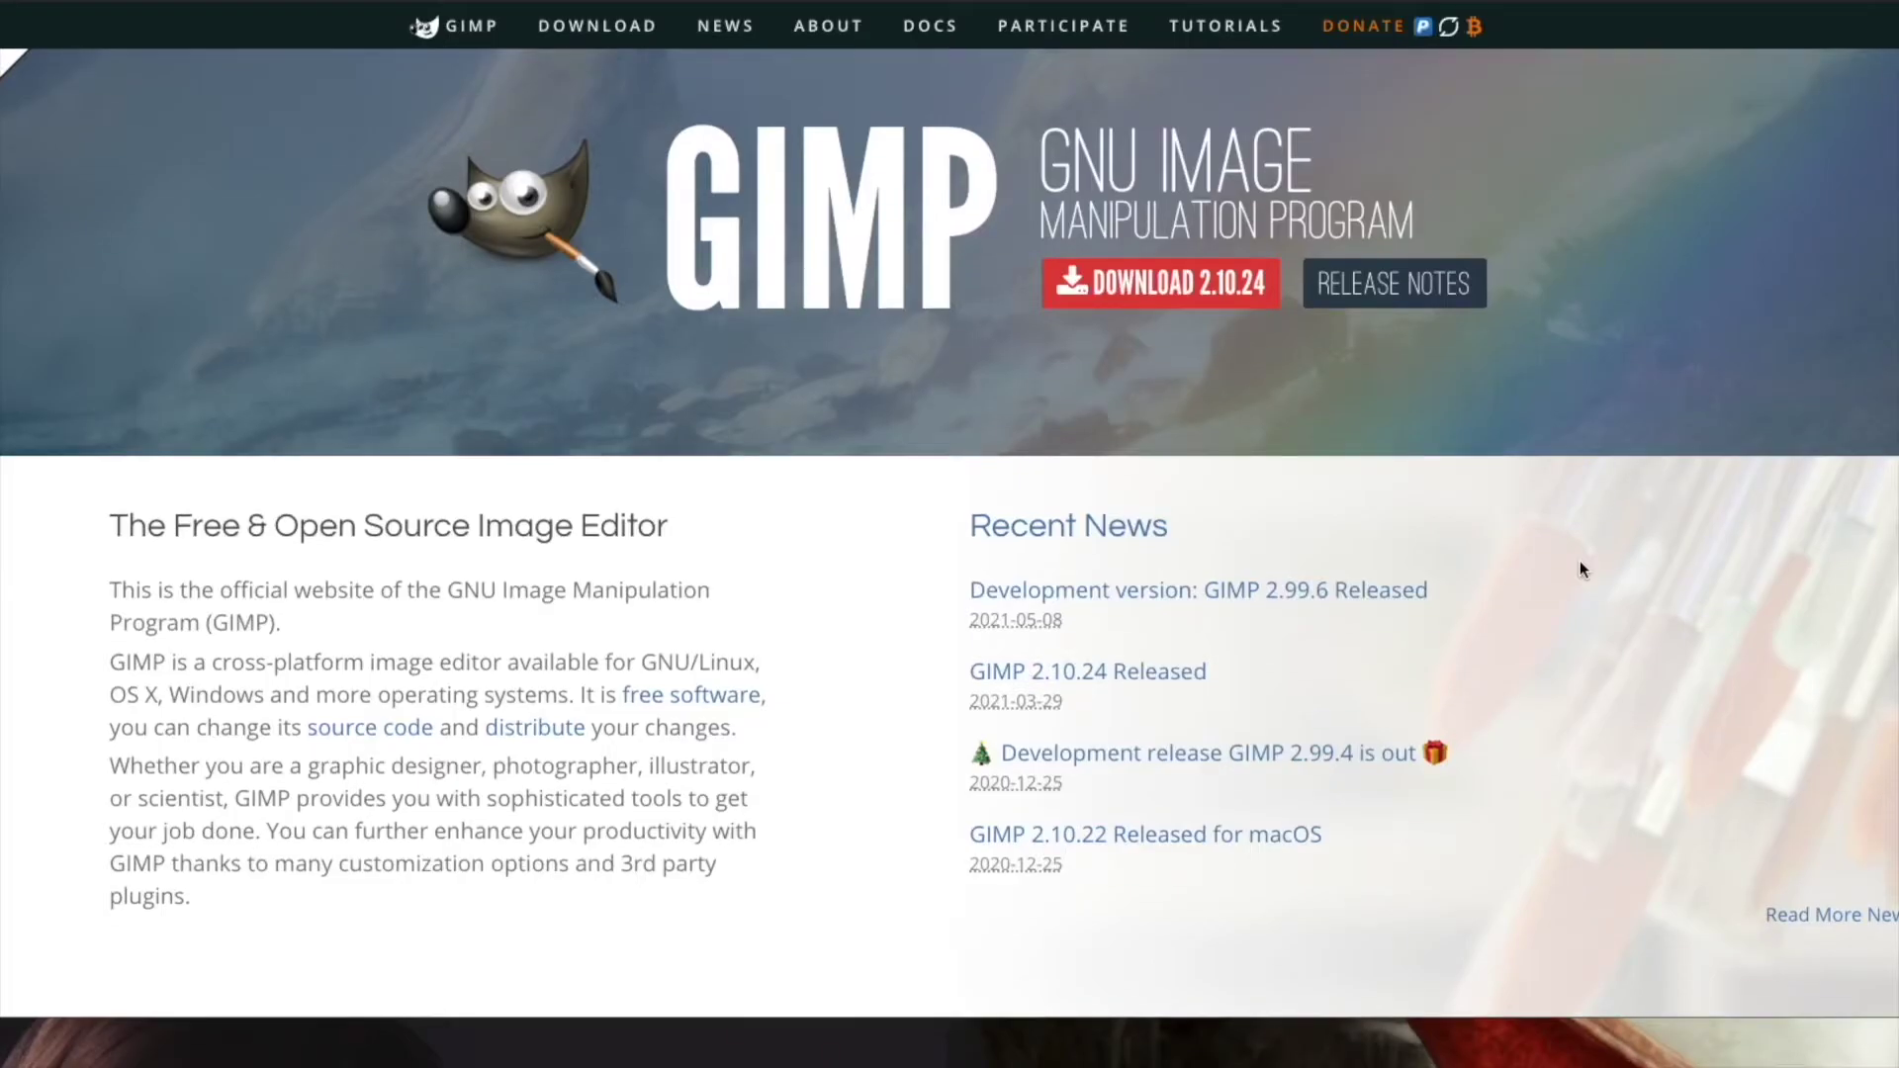
Step: Scroll through the GIMP About page
{"action": "scroll", "coordinate": [1580, 569], "scroll_direction": "down", "scroll_amount": 4}
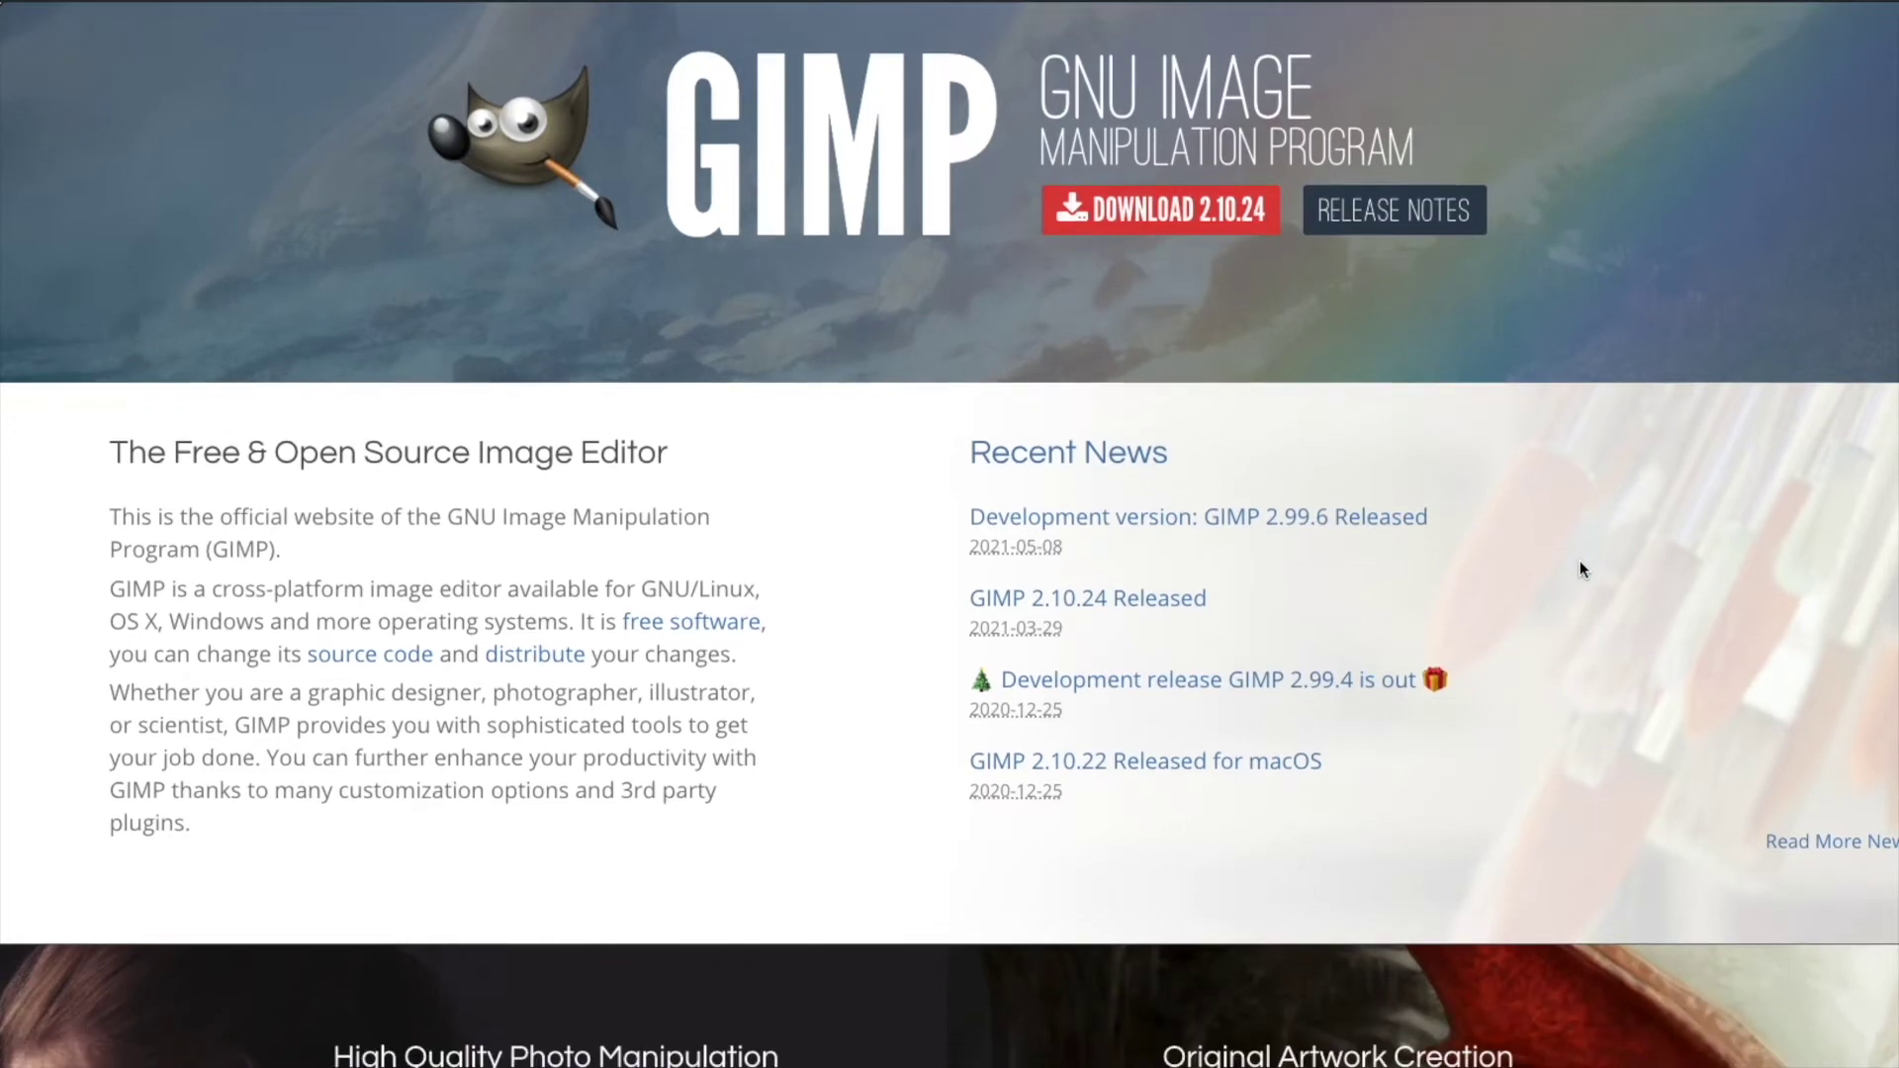
{"action": "scroll", "coordinate": [1580, 568], "scroll_direction": "down", "scroll_amount": 6}
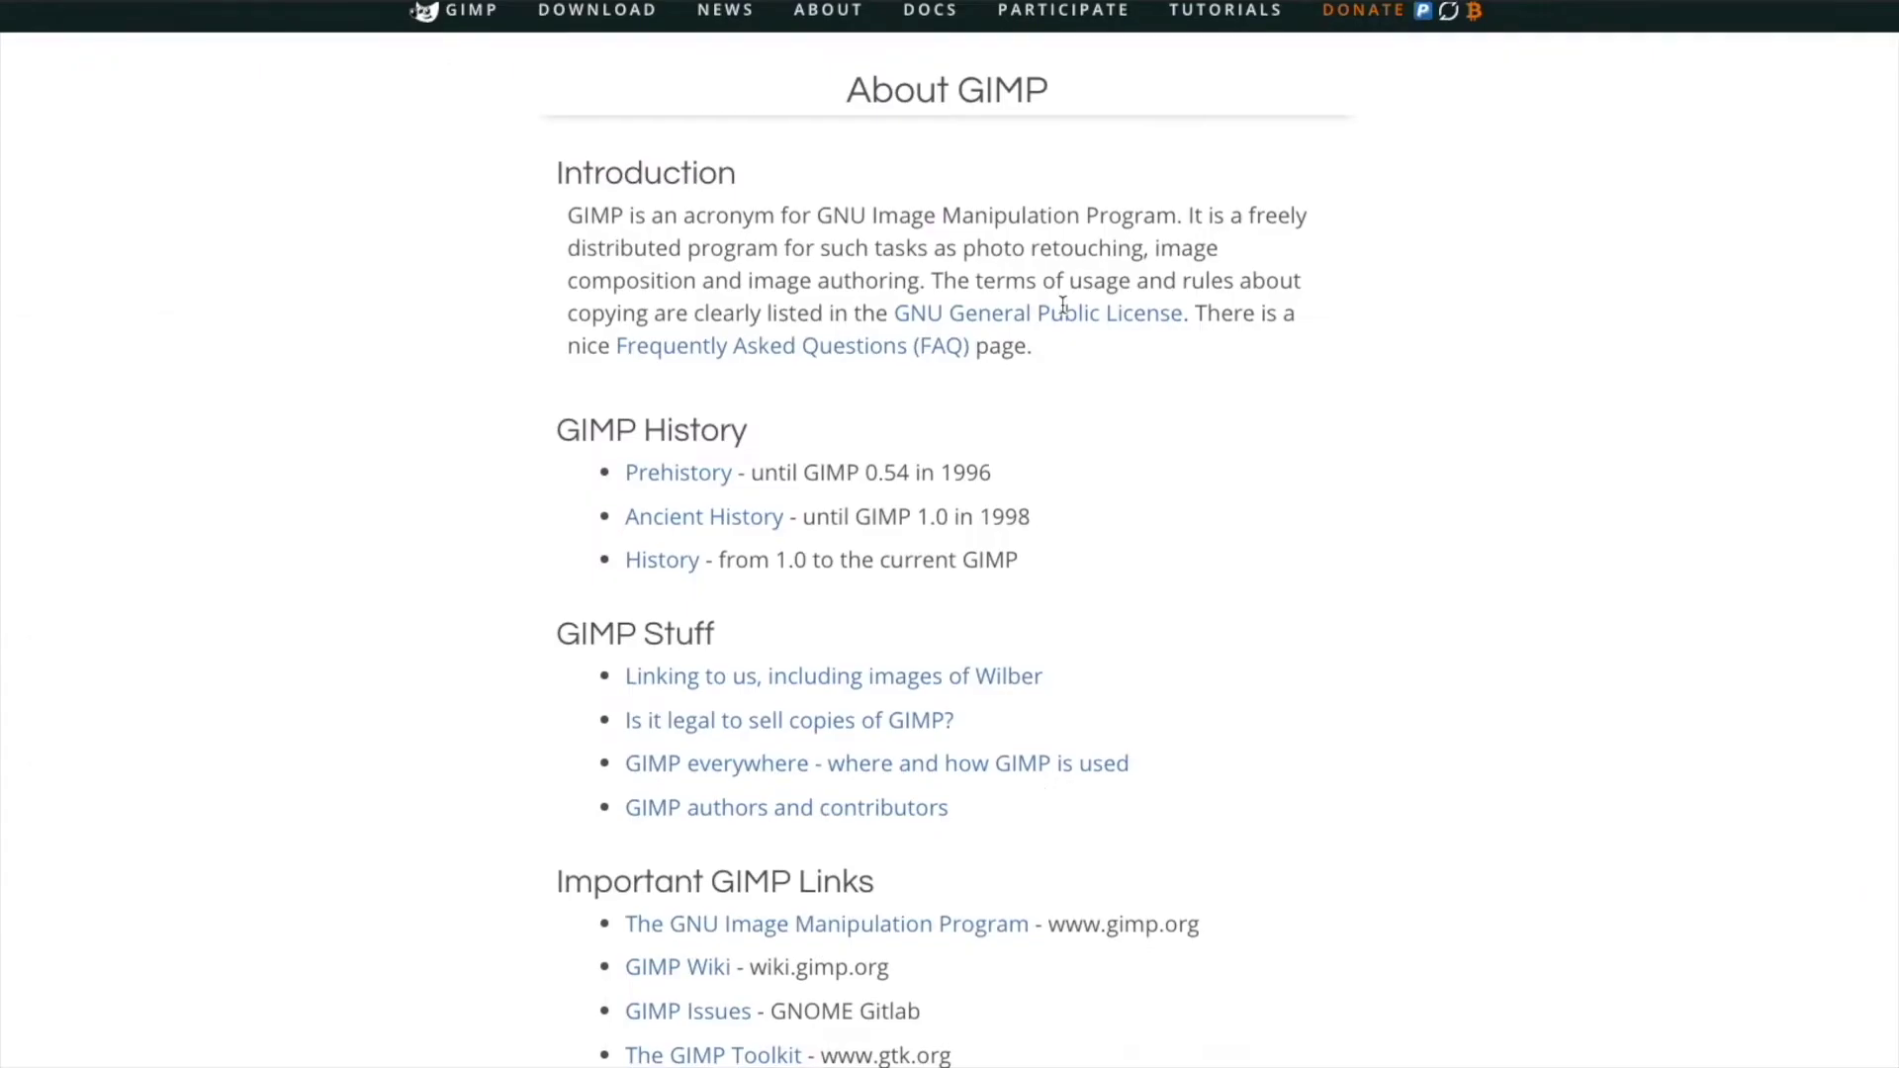
{"action": "scroll", "coordinate": [1062, 305], "scroll_direction": "down", "scroll_amount": 4}
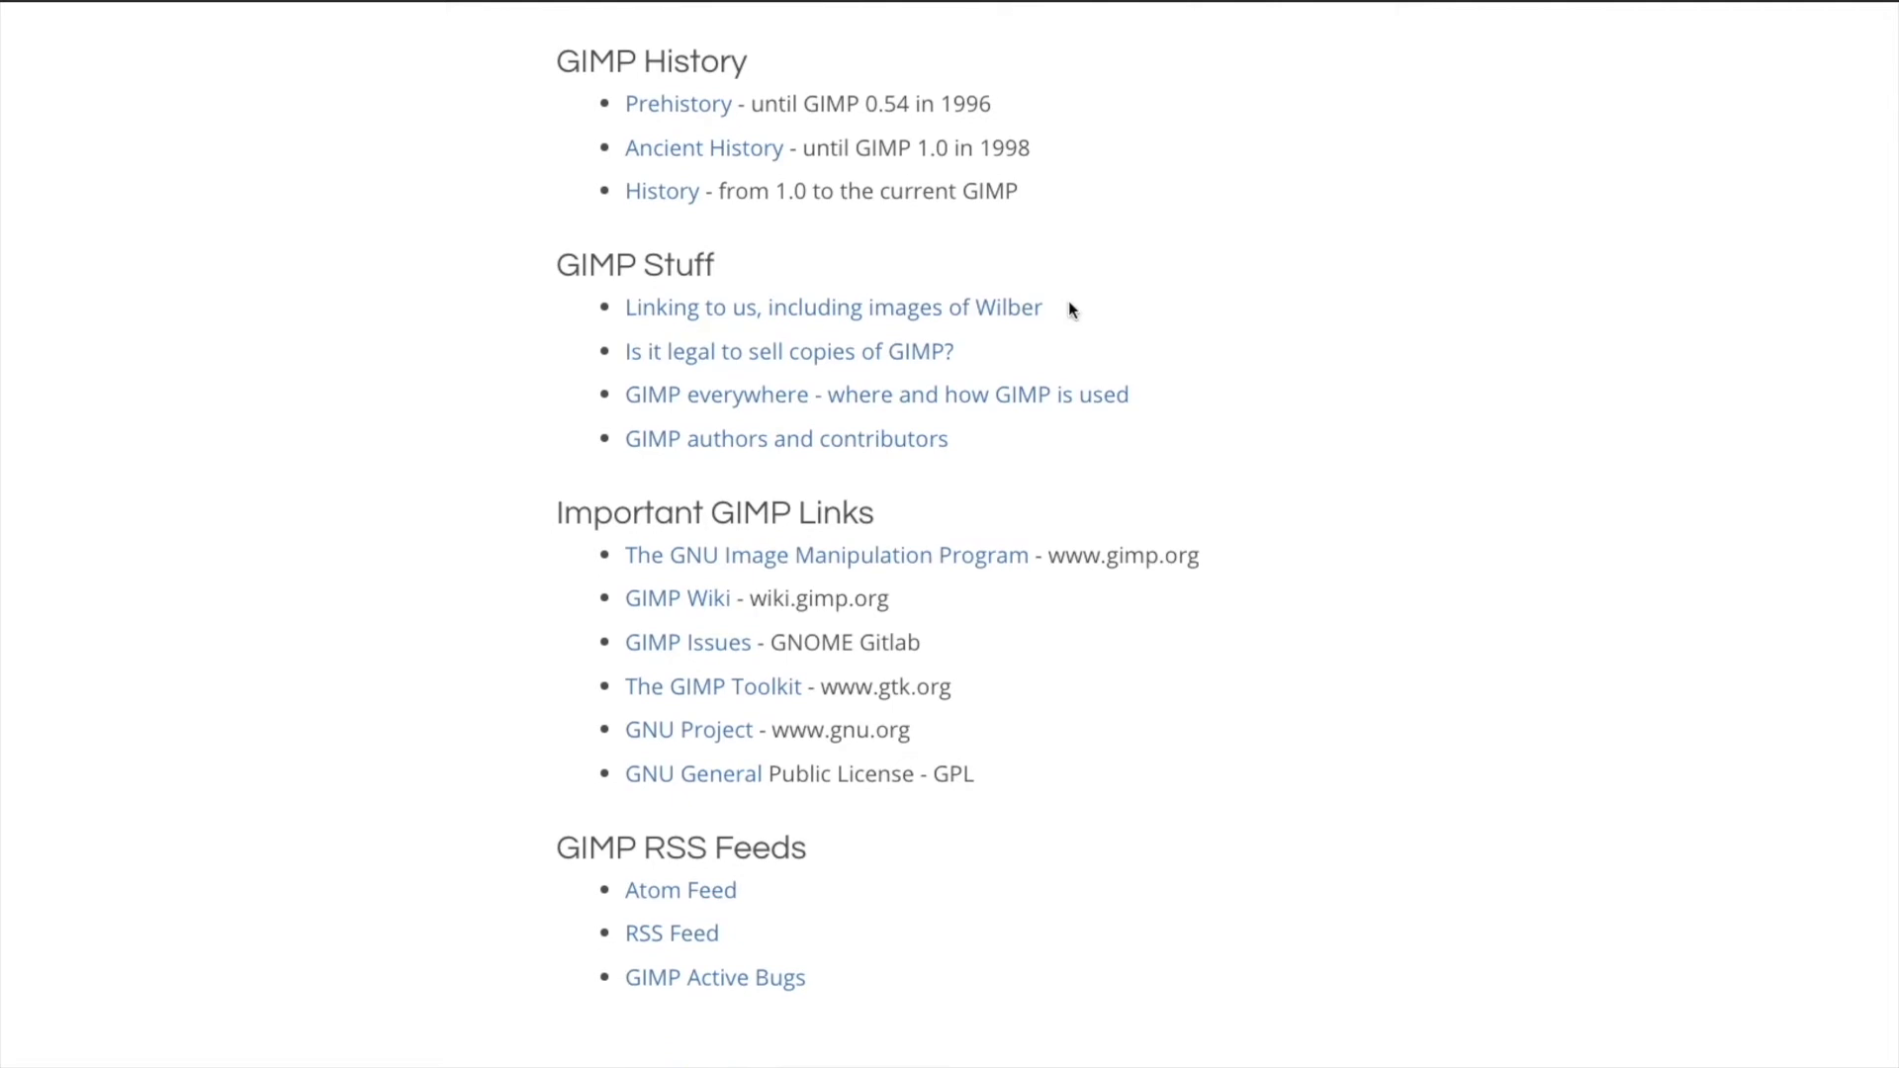
{"action": "scroll", "coordinate": [1068, 309], "scroll_direction": "up", "scroll_amount": 4}
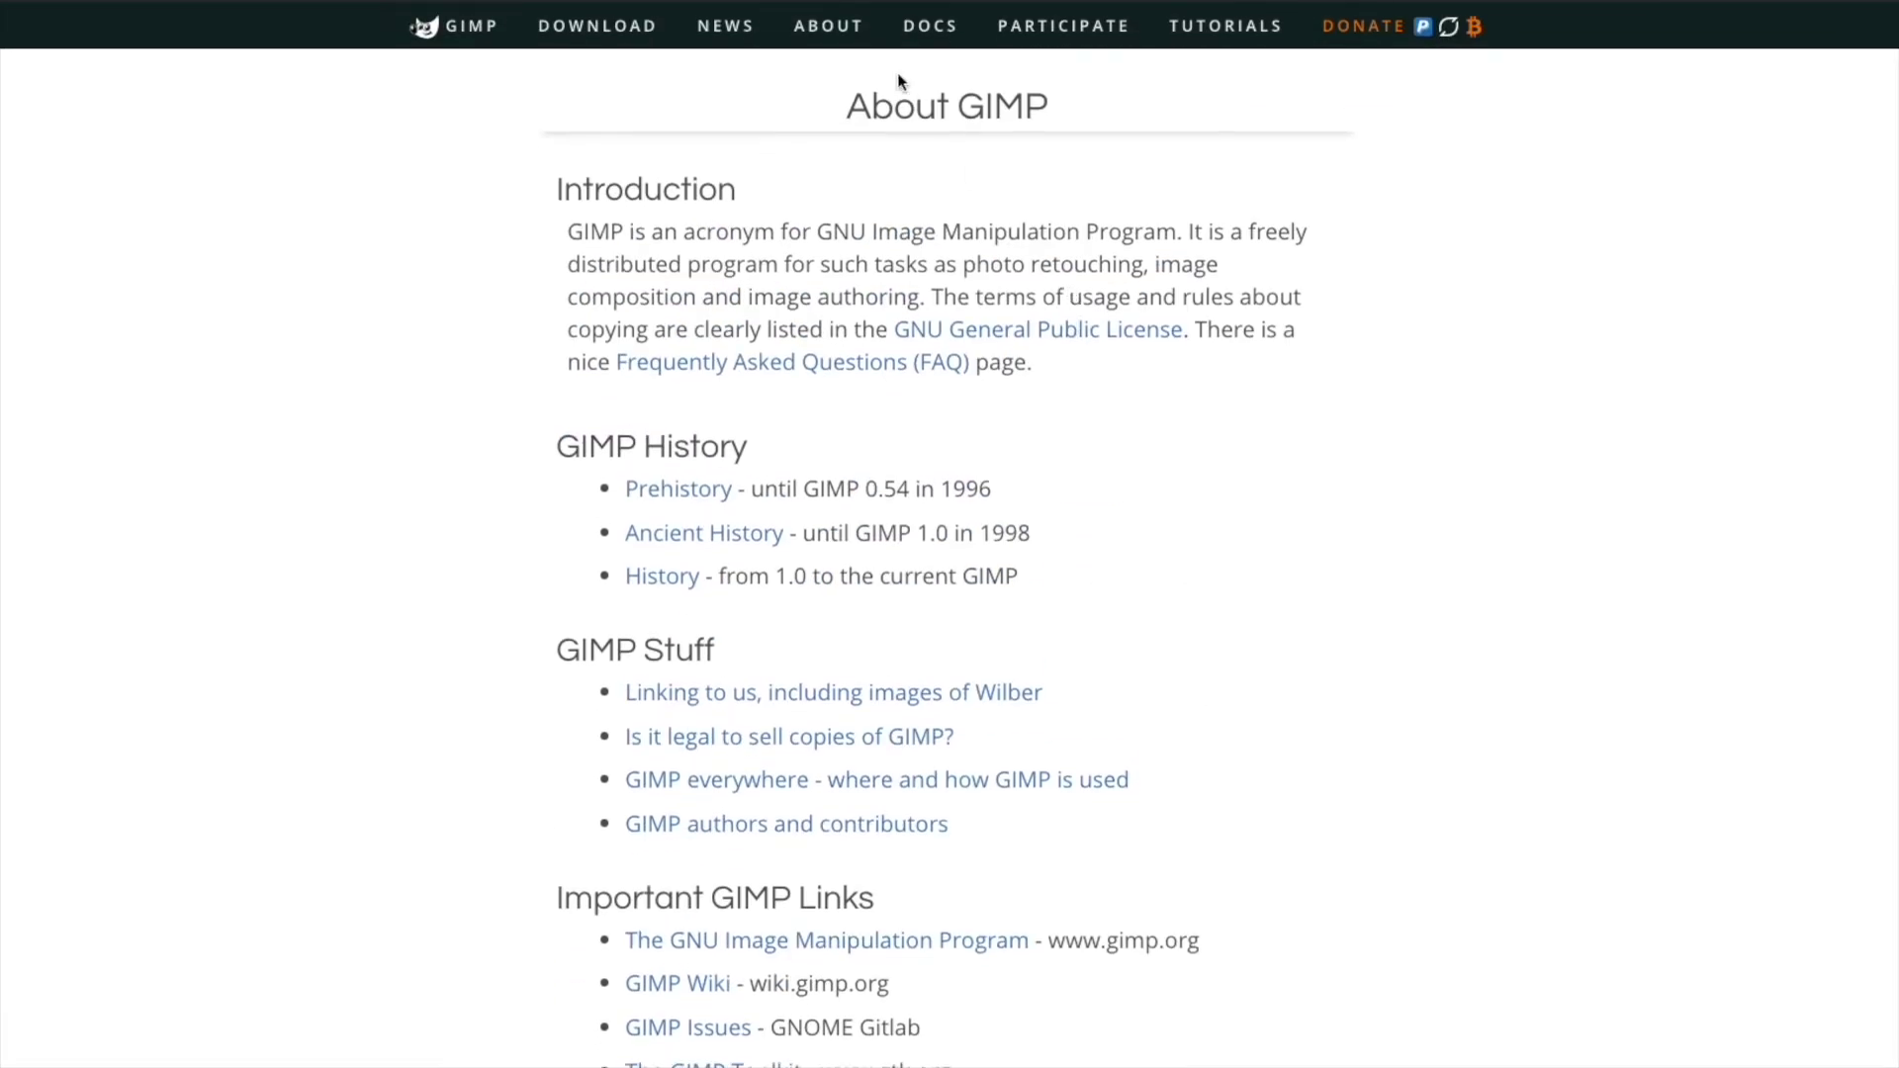
Step: Browse the GIMP downloads page
{"action": "left_click", "coordinate": [623, 40]}
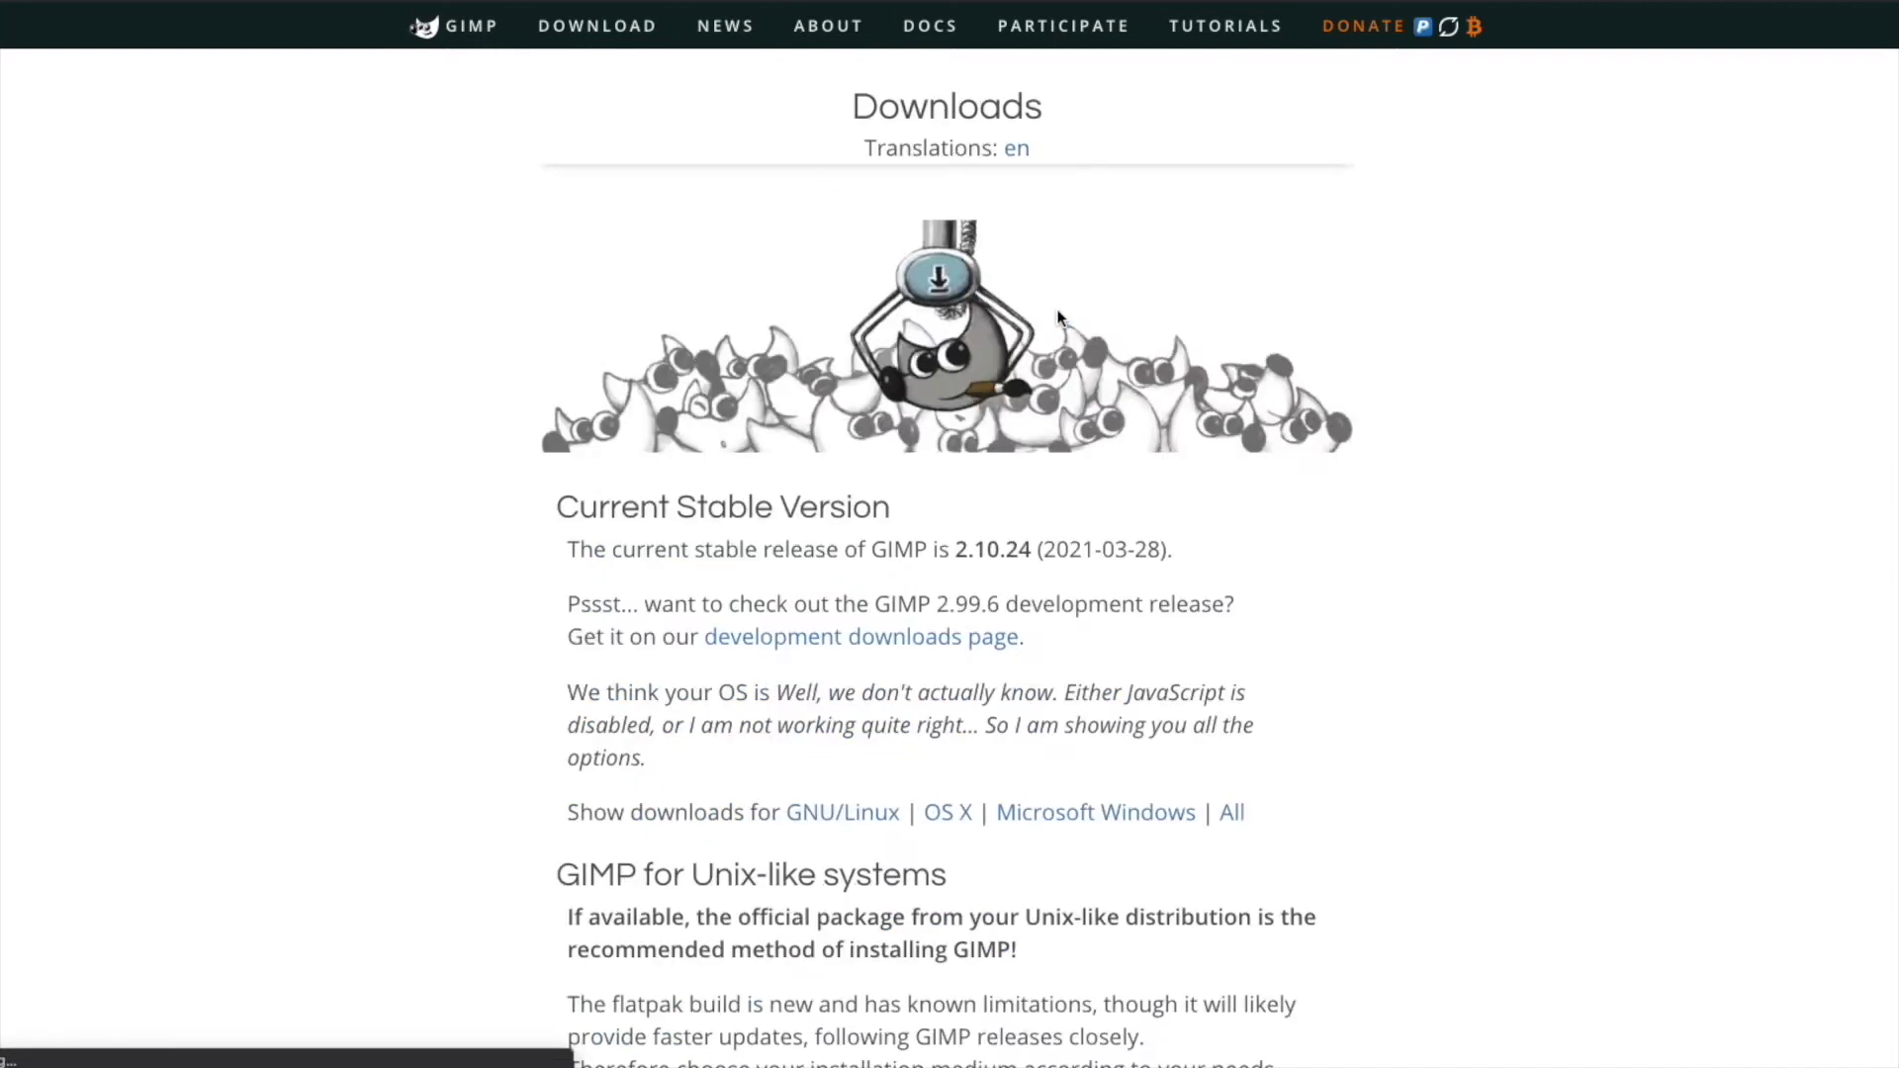
{"action": "scroll", "coordinate": [1363, 312], "scroll_direction": "down", "scroll_amount": 1}
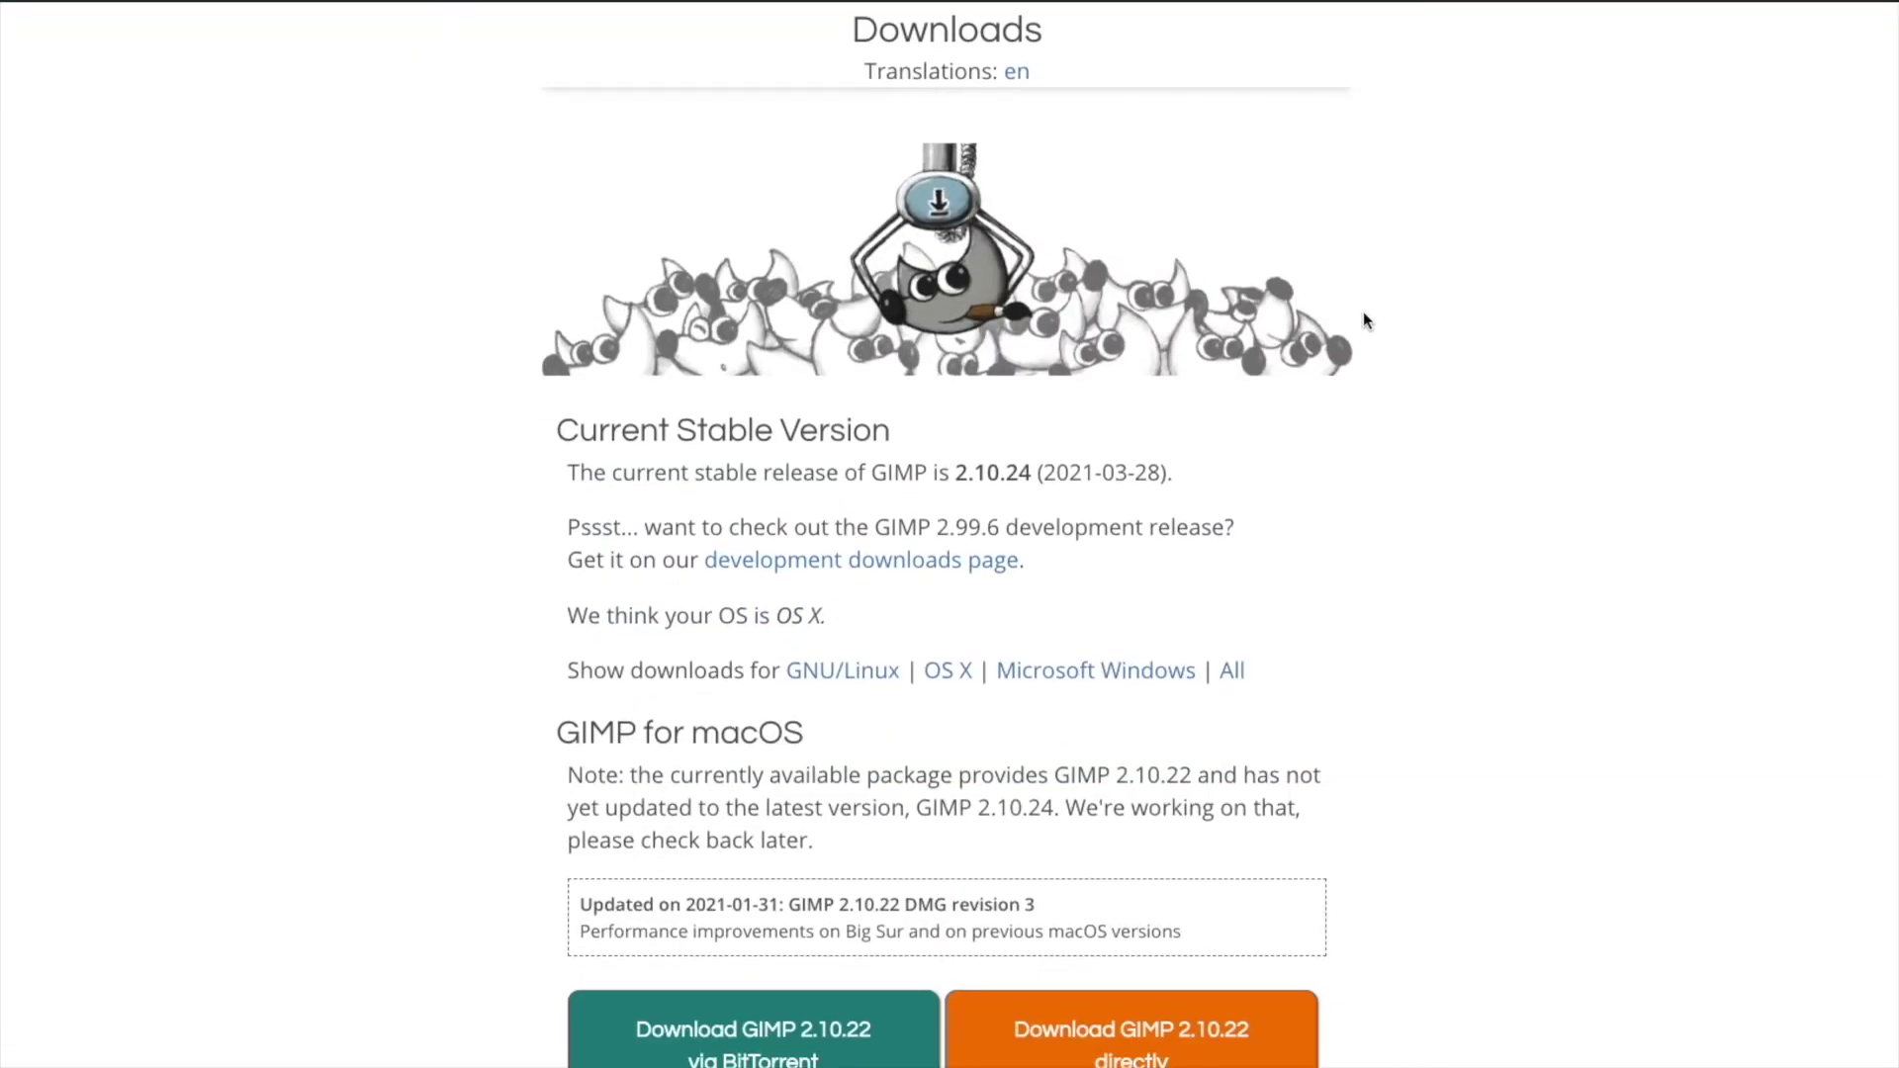
{"action": "scroll", "coordinate": [1363, 314], "scroll_direction": "down", "scroll_amount": 2}
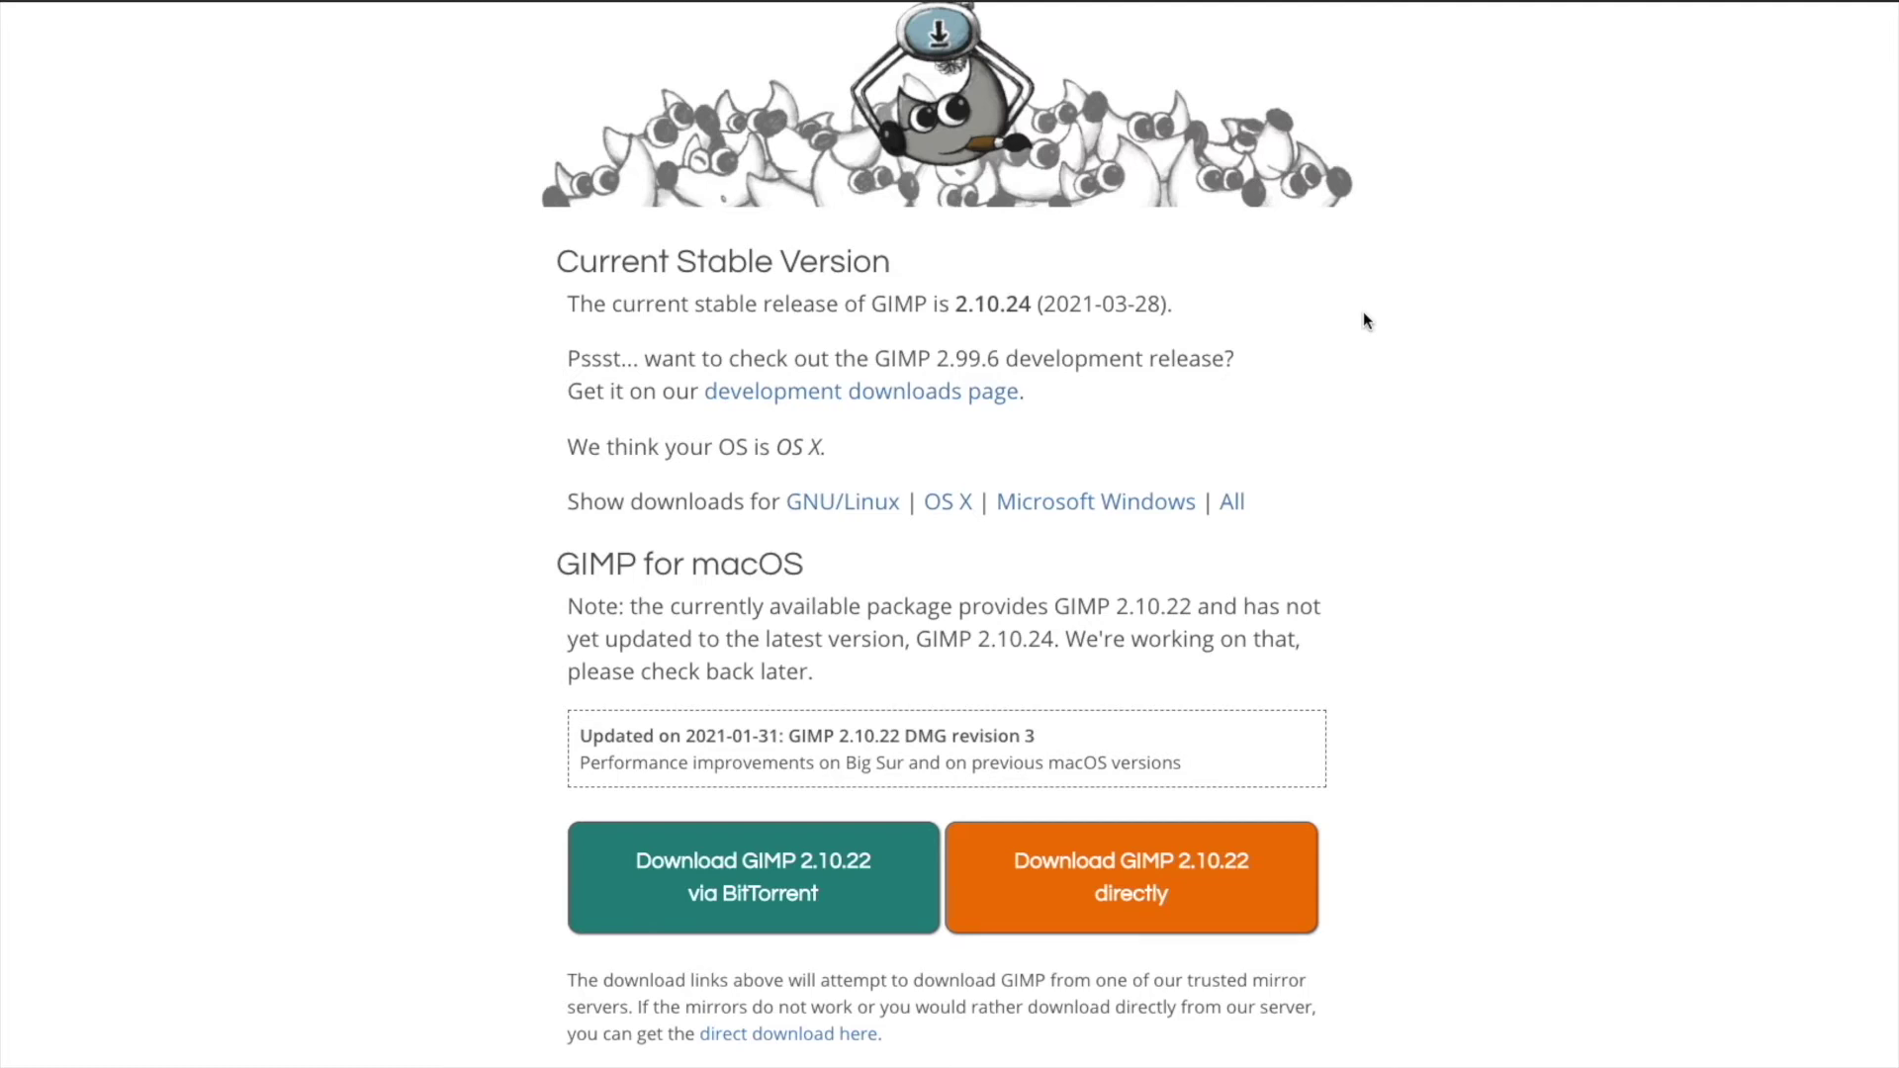
{"action": "scroll", "coordinate": [1363, 312], "scroll_direction": "down", "scroll_amount": 7}
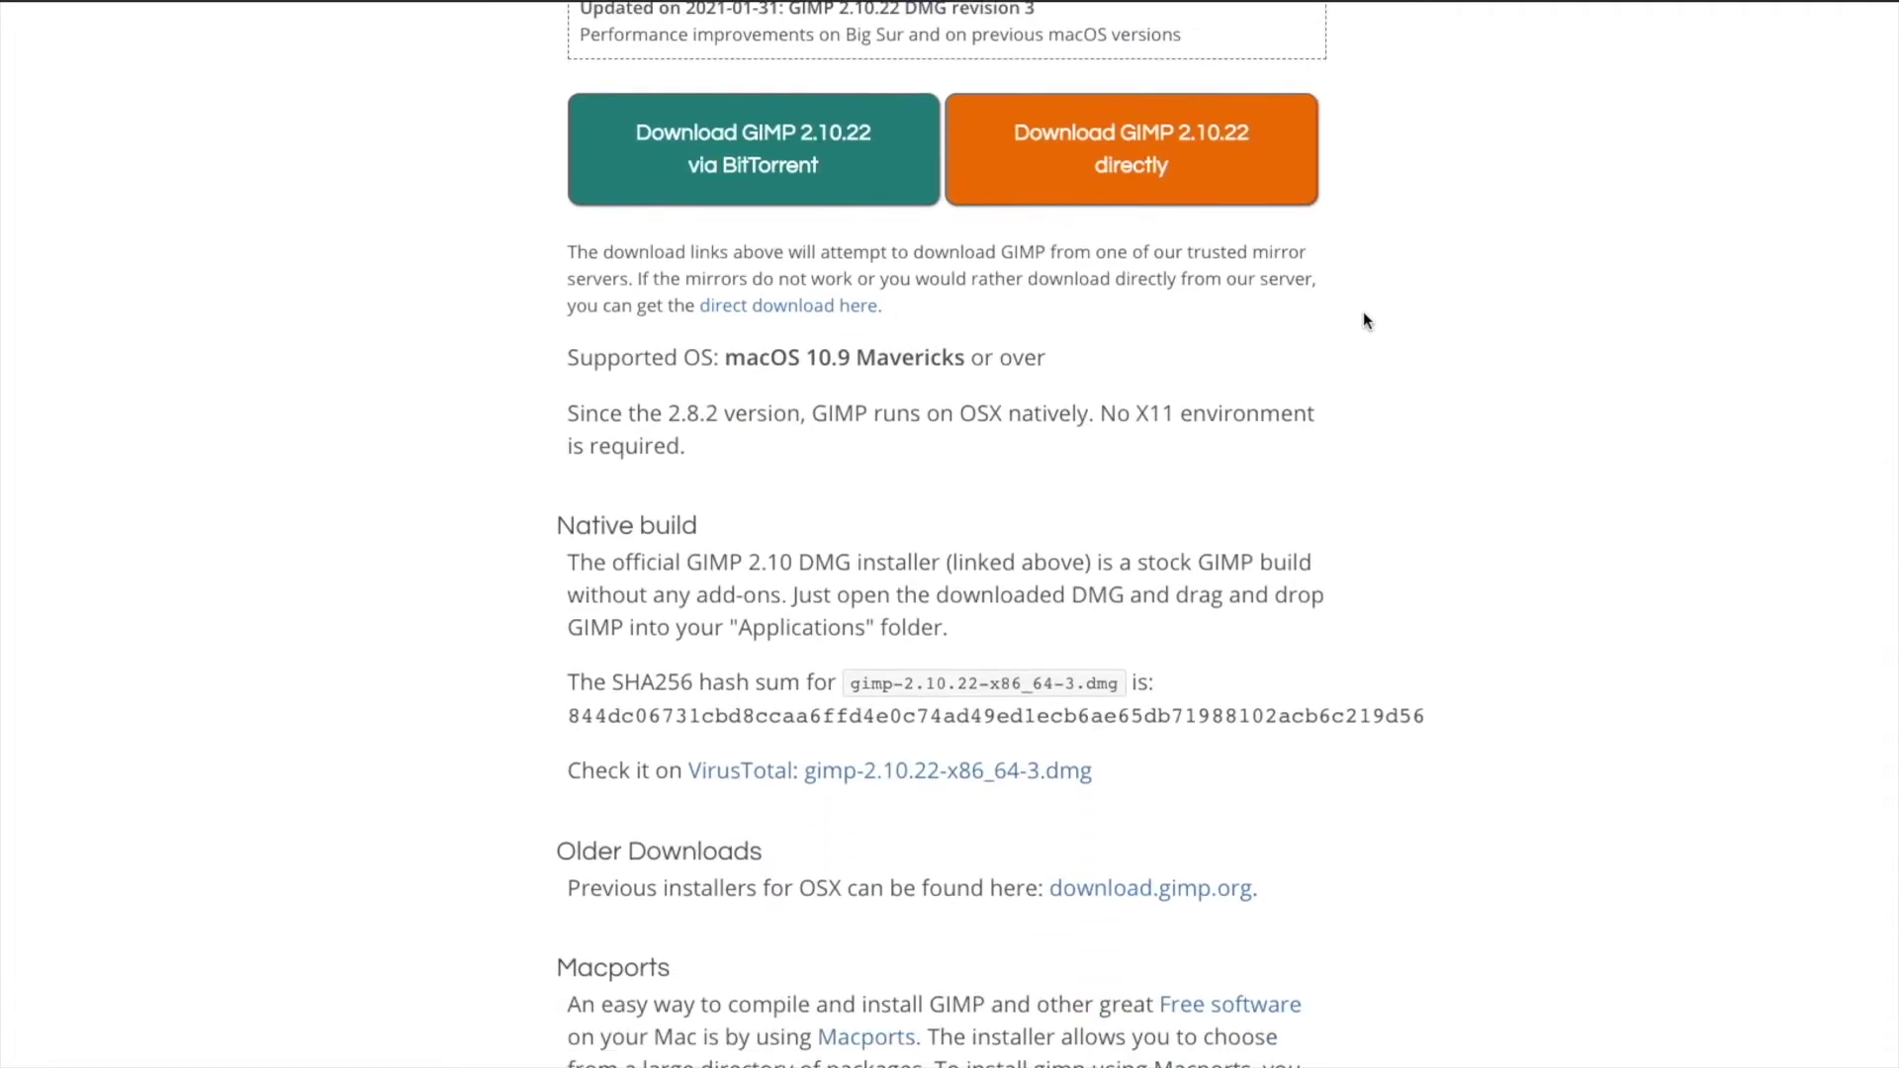
{"action": "scroll", "coordinate": [1363, 320], "scroll_direction": "down", "scroll_amount": 1}
{"action": "scroll", "coordinate": [1365, 320], "scroll_direction": "down", "scroll_amount": 9}
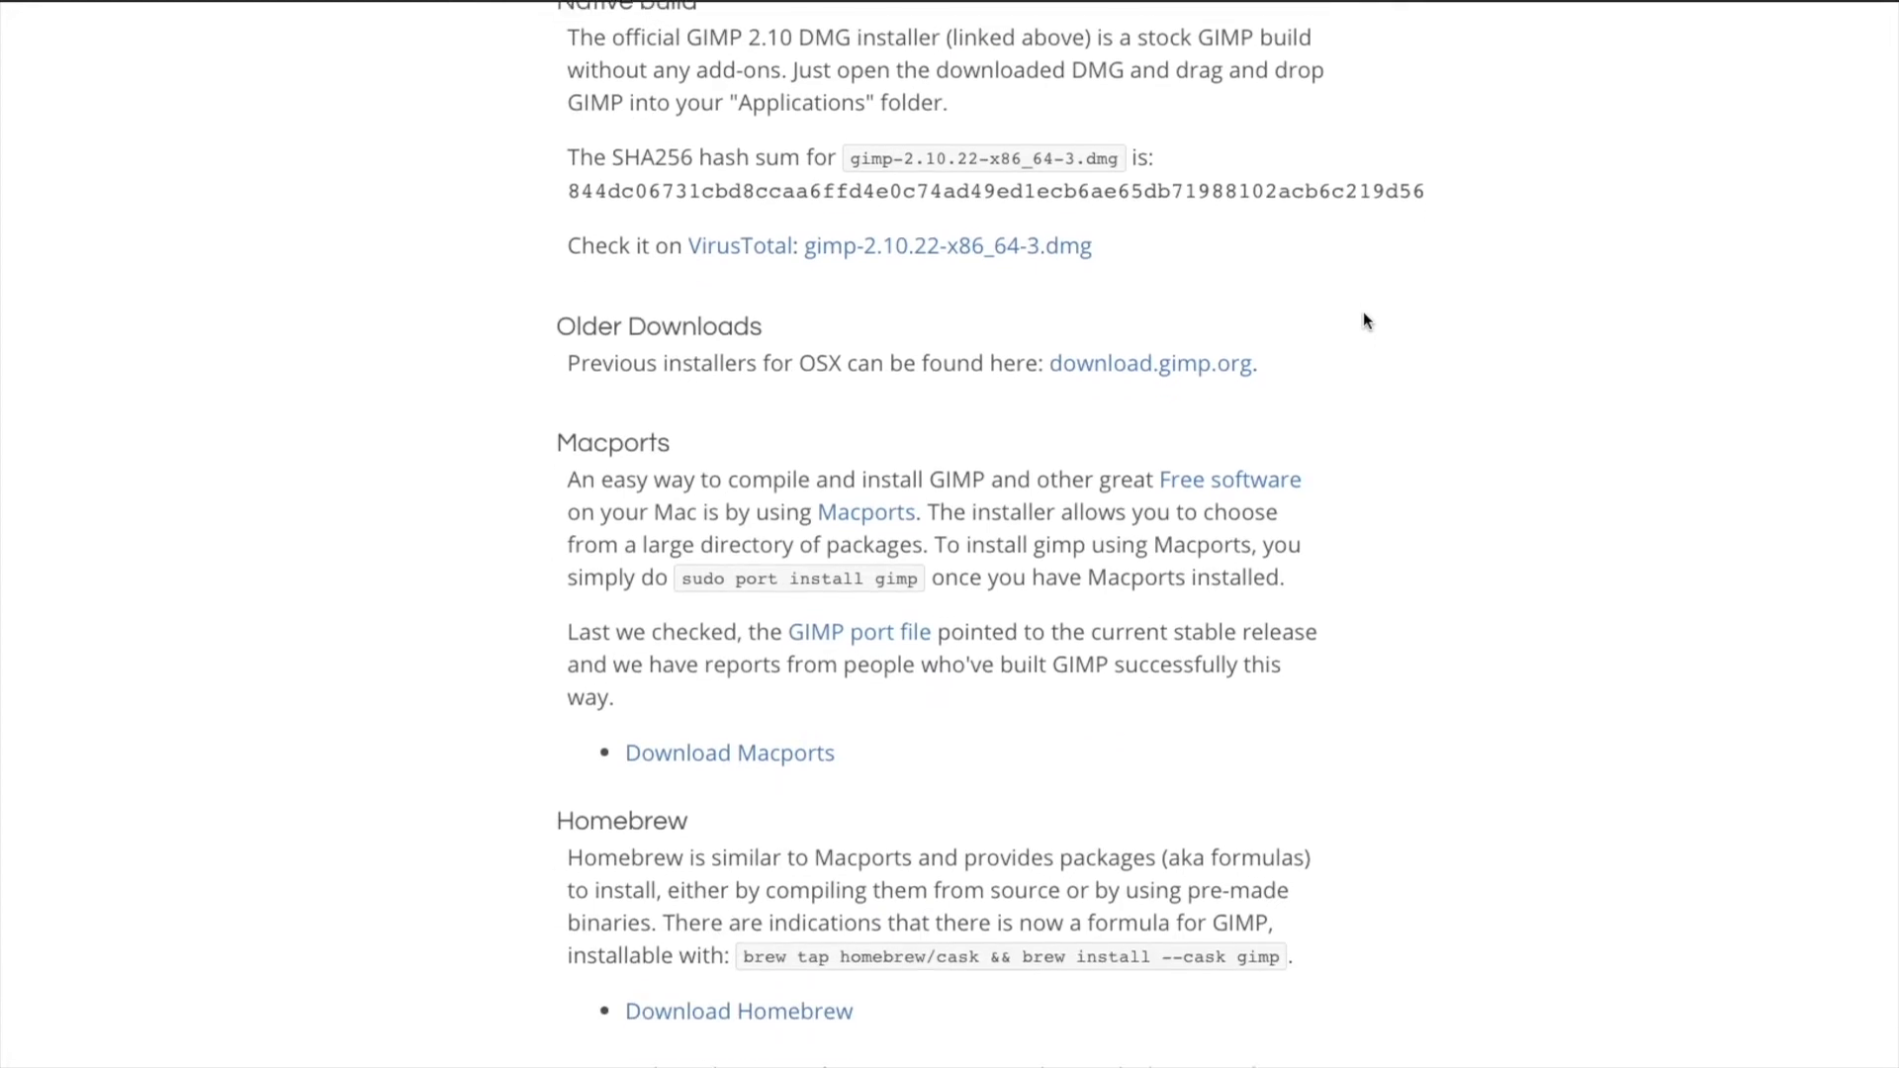
Step: Open the GIMP Quickies tutorial at its Scale section on changing image dimensions
{"action": "scroll", "coordinate": [1362, 321], "scroll_direction": "up", "scroll_amount": 8}
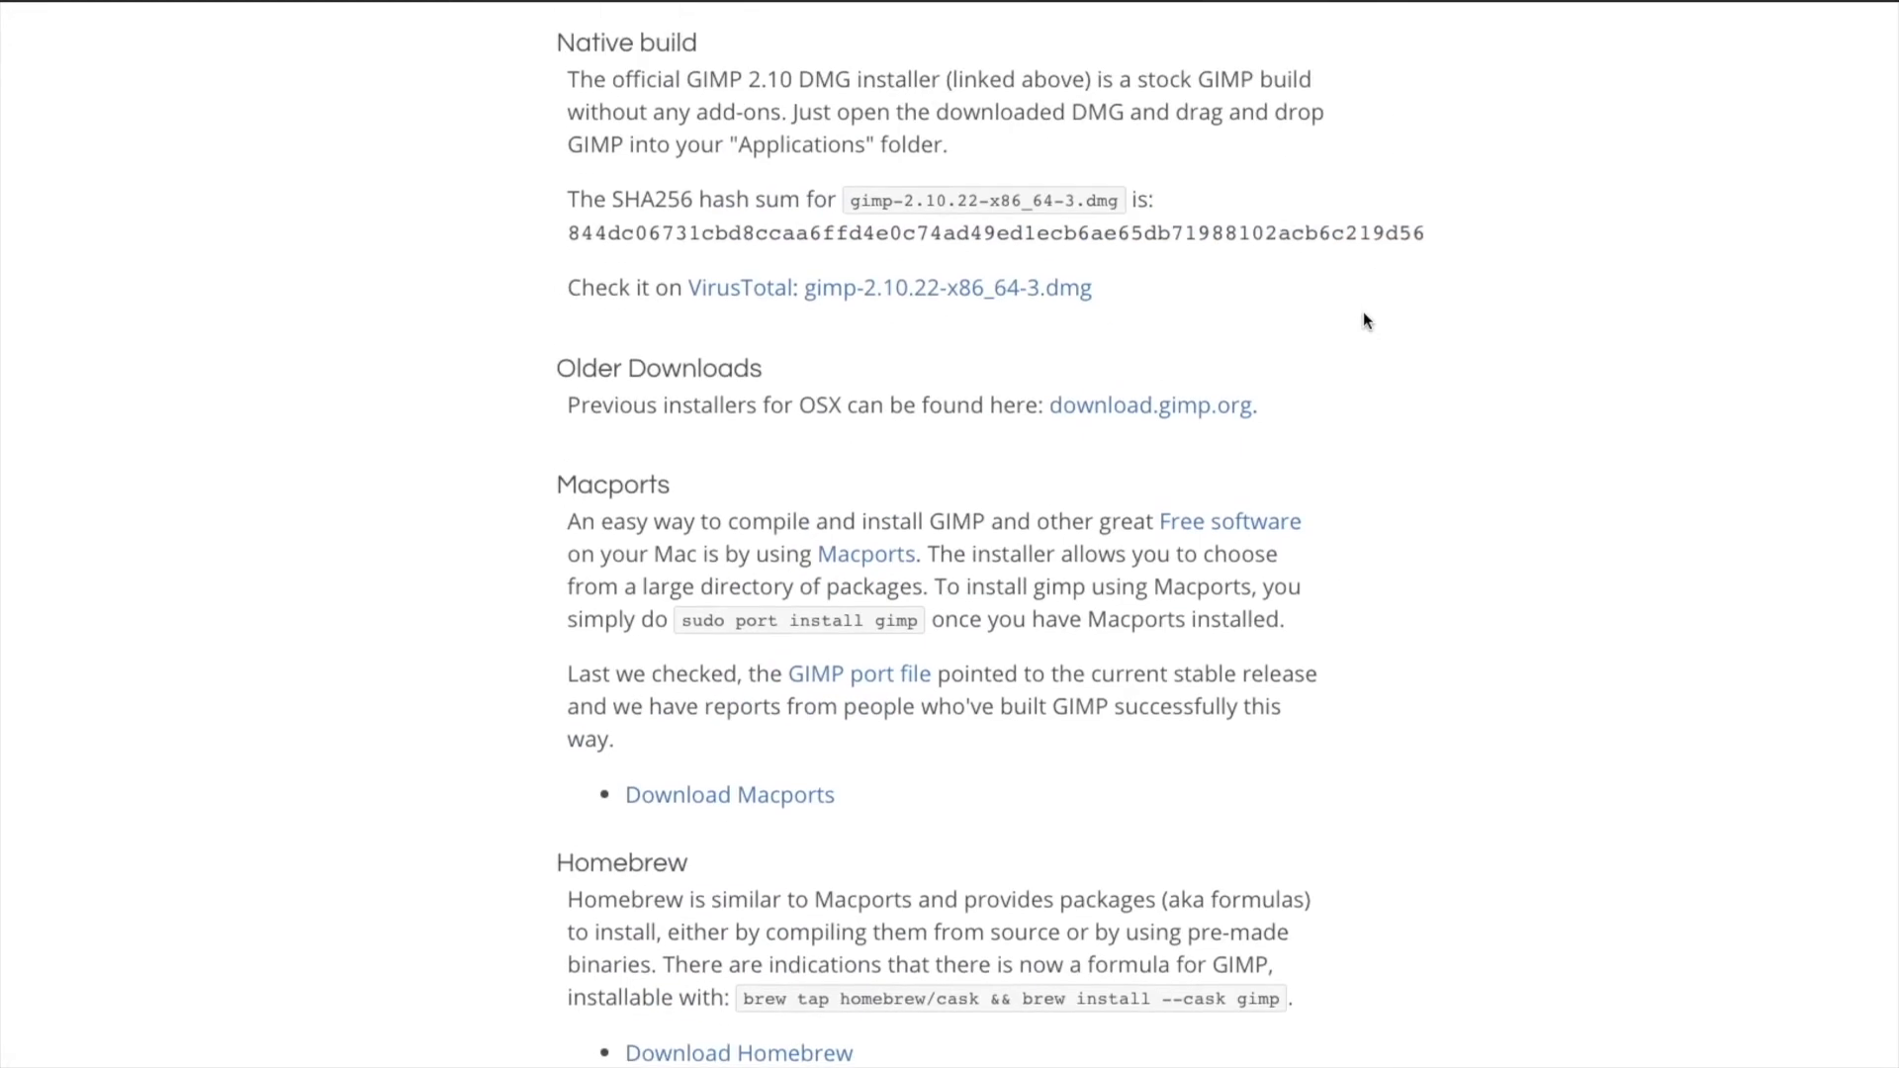
{"action": "scroll", "coordinate": [1363, 321], "scroll_direction": "down", "scroll_amount": 1}
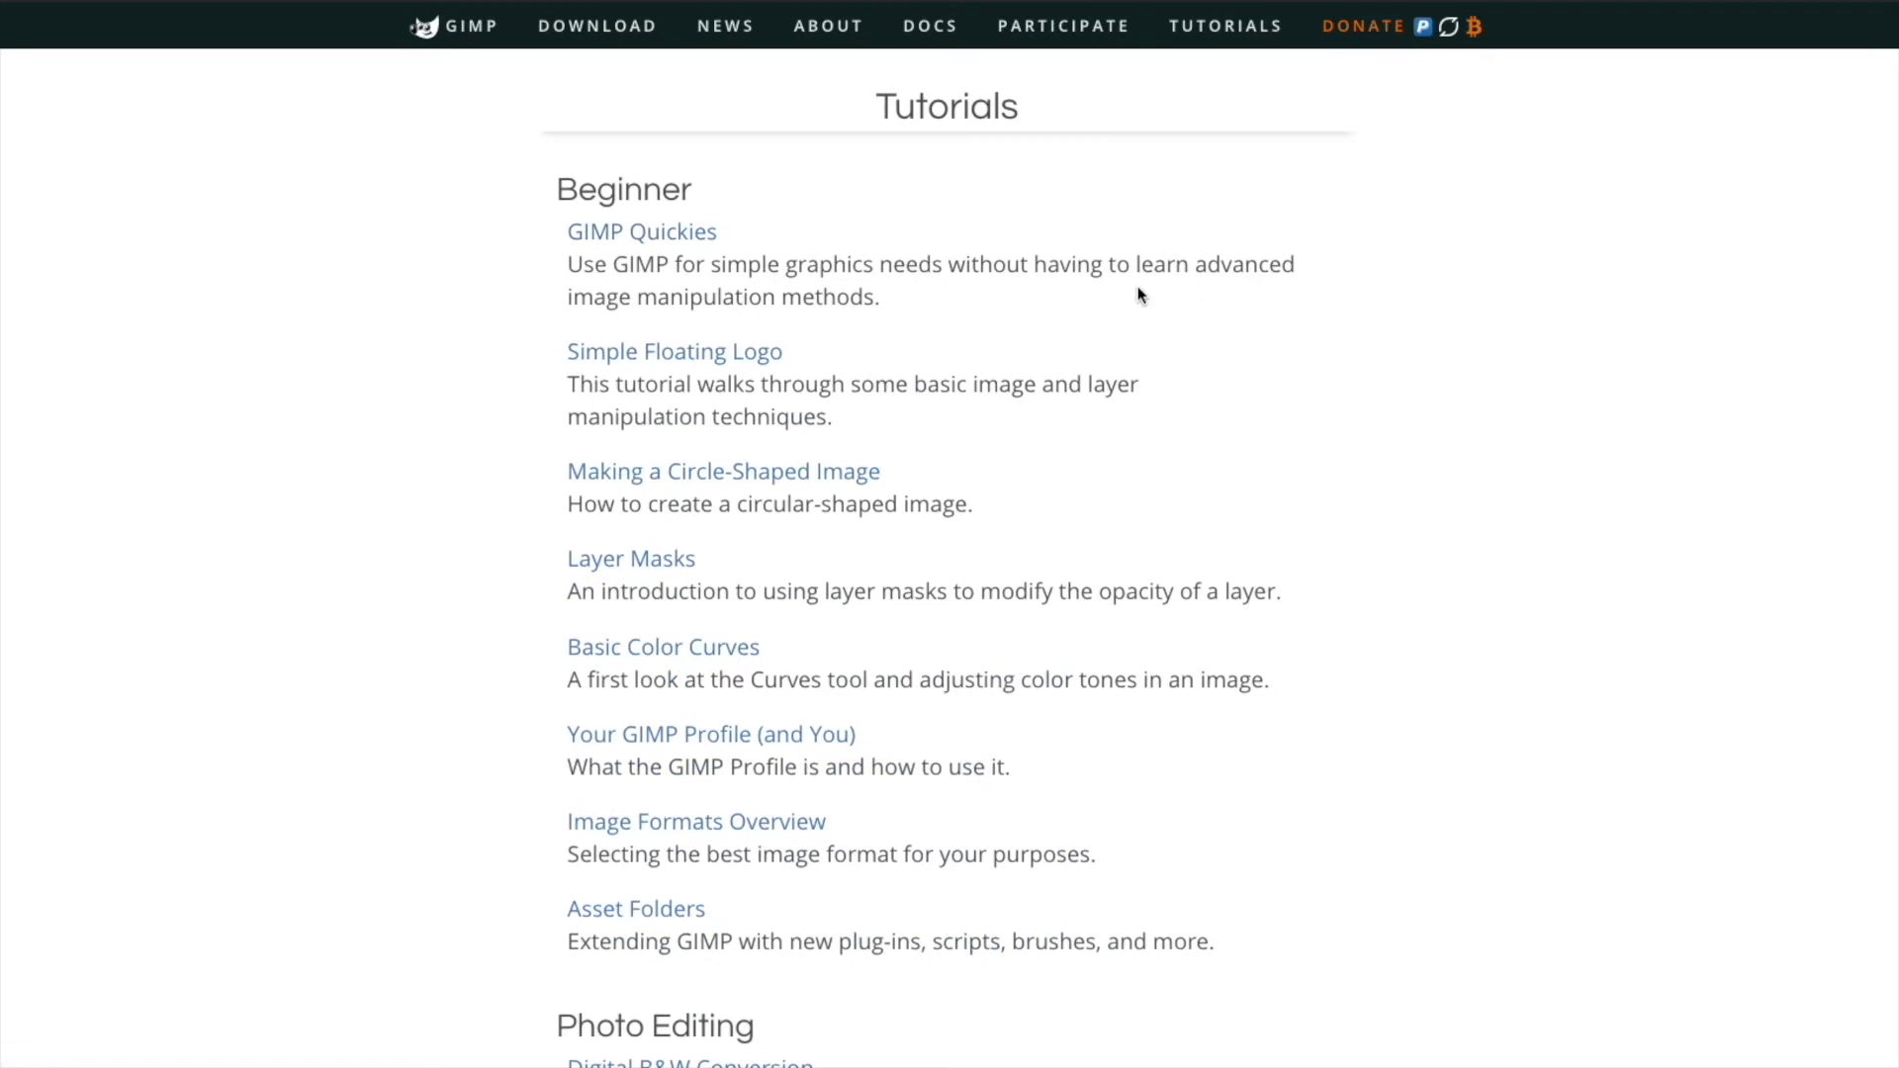
{"action": "left_click", "coordinate": [707, 237]}
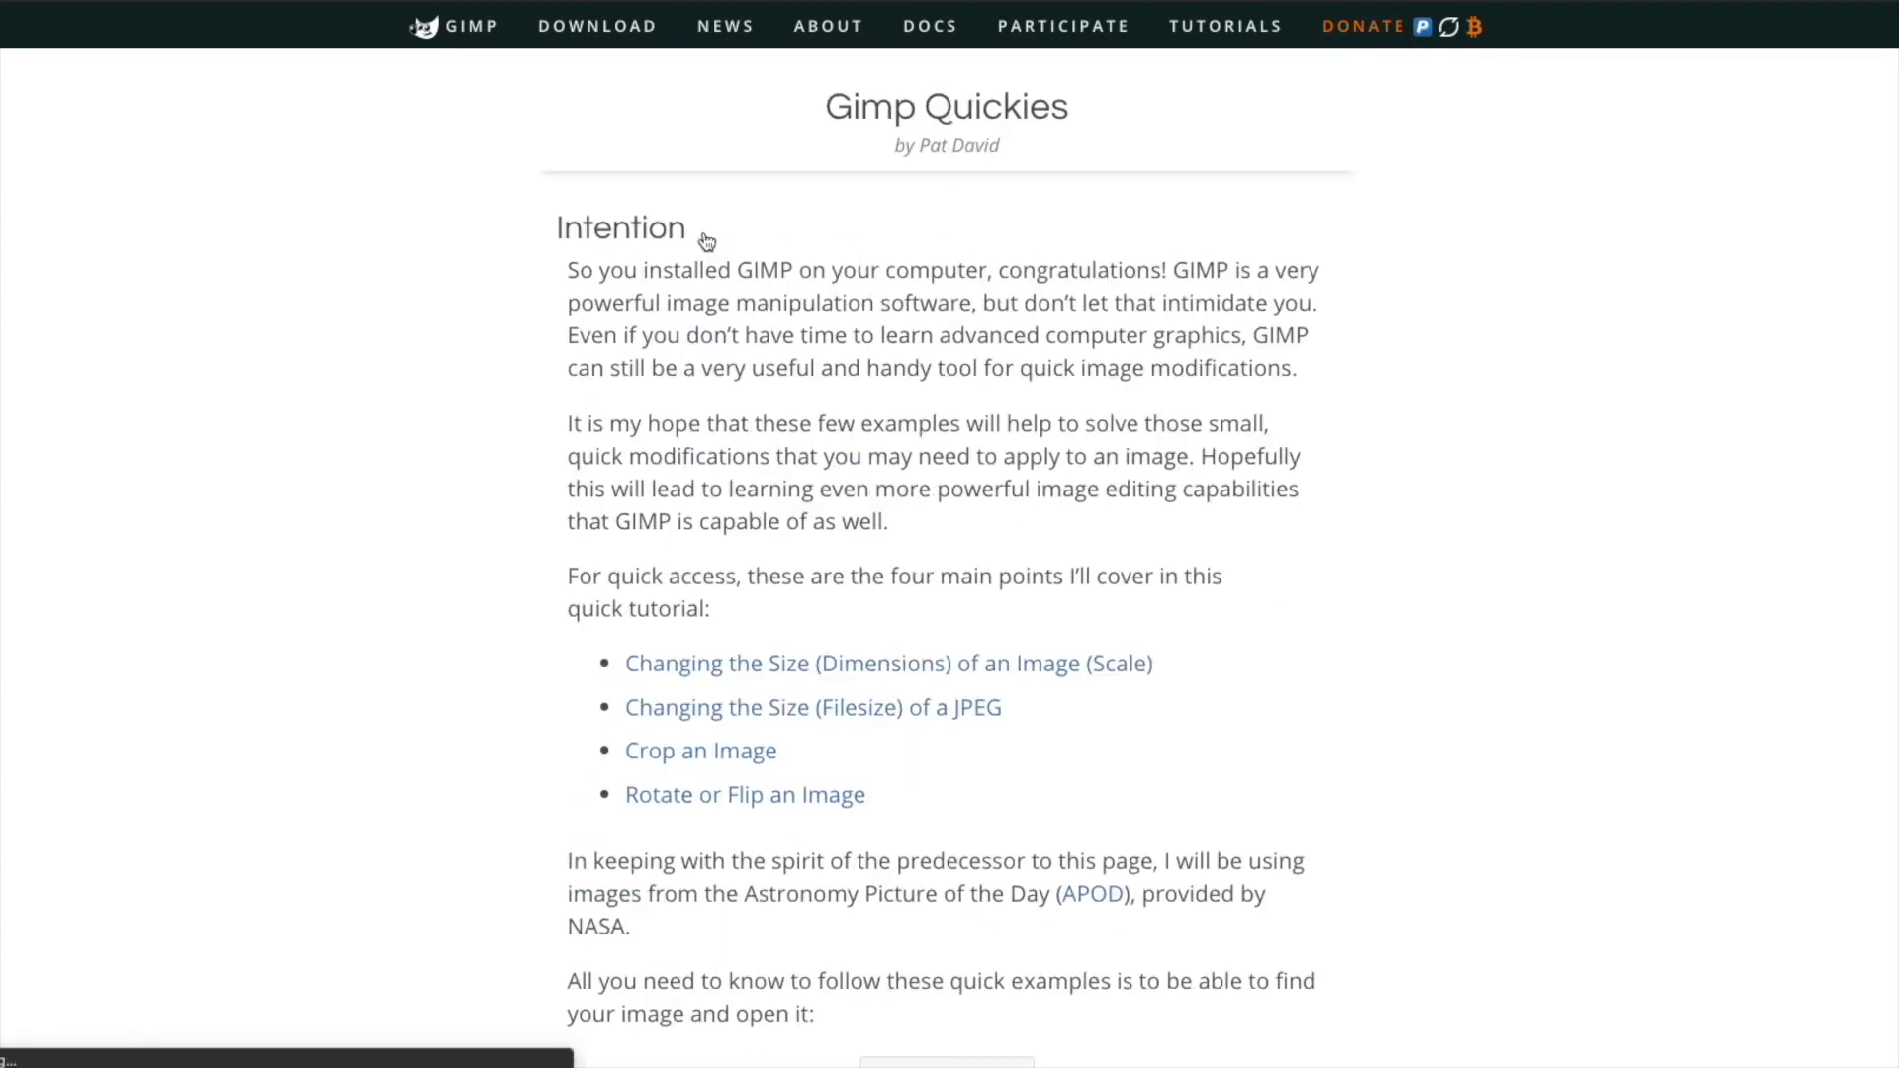
{"action": "scroll", "coordinate": [936, 481], "scroll_direction": "down", "scroll_amount": 2}
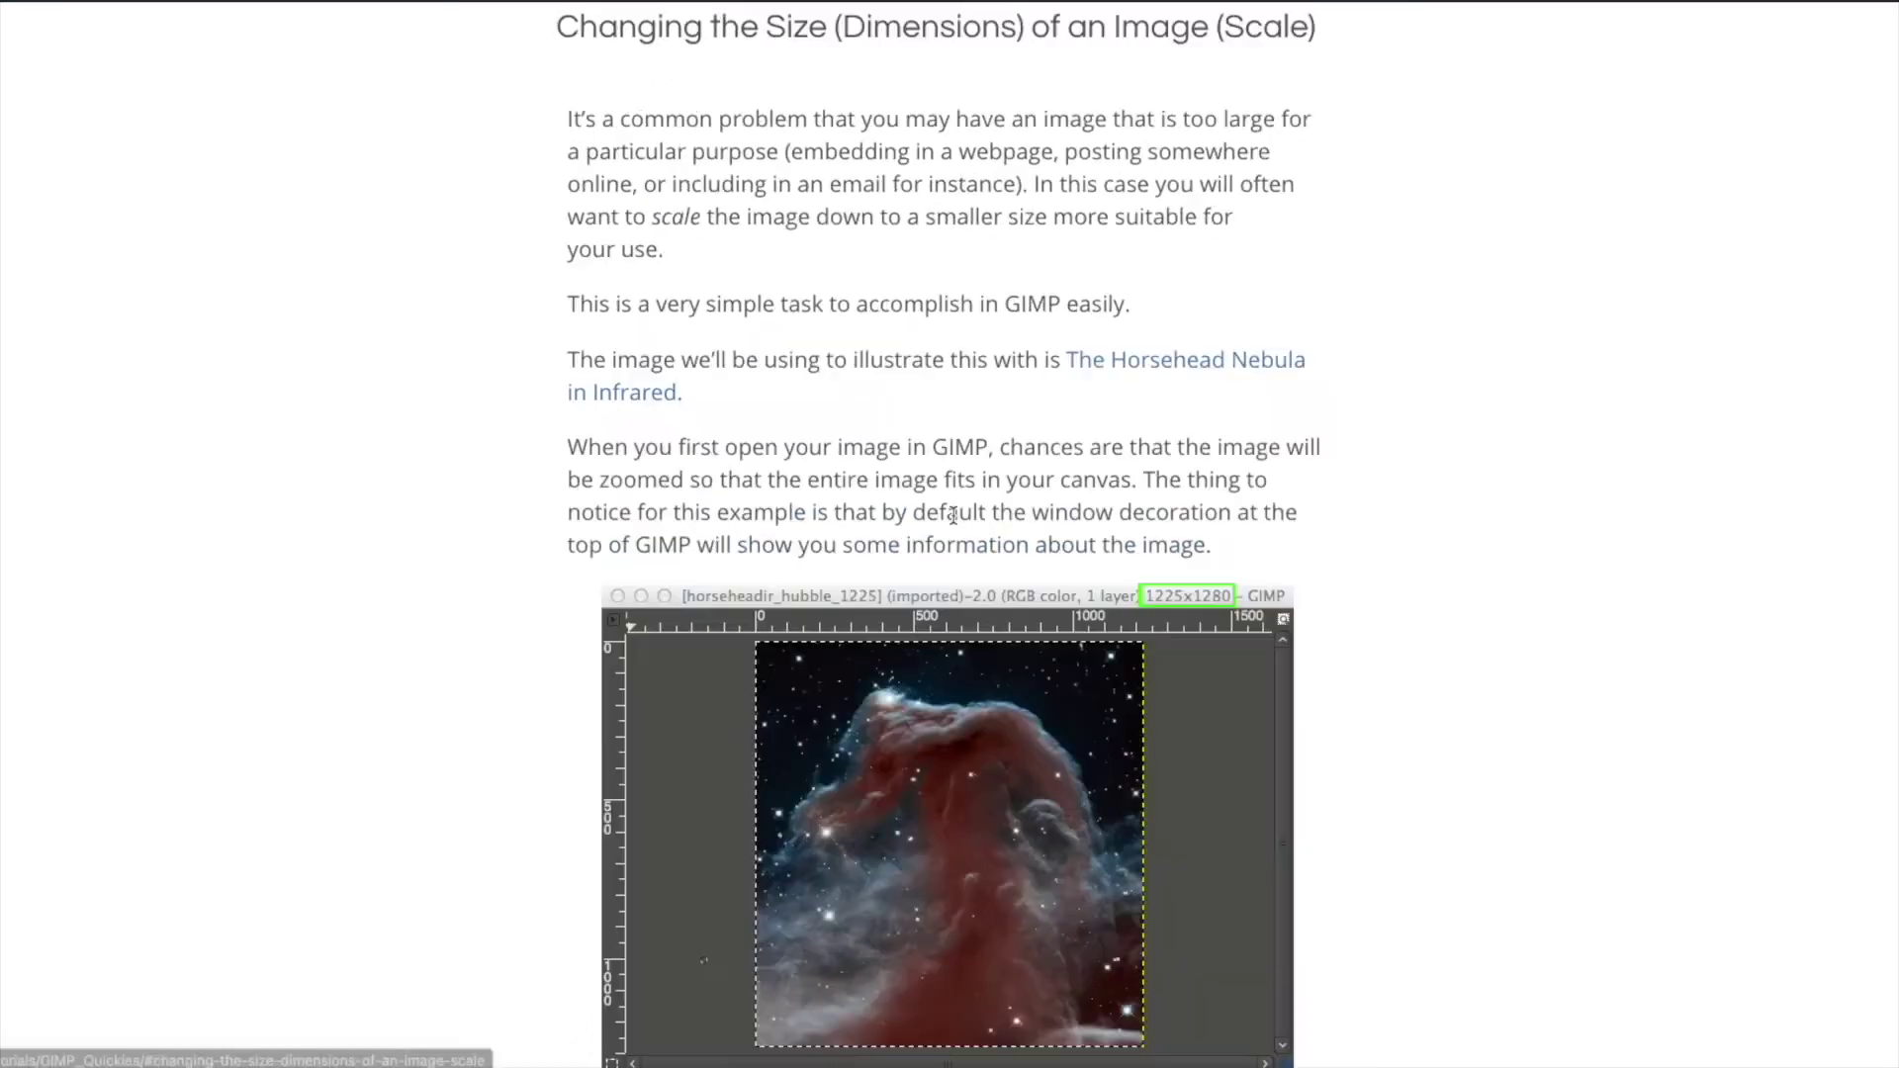